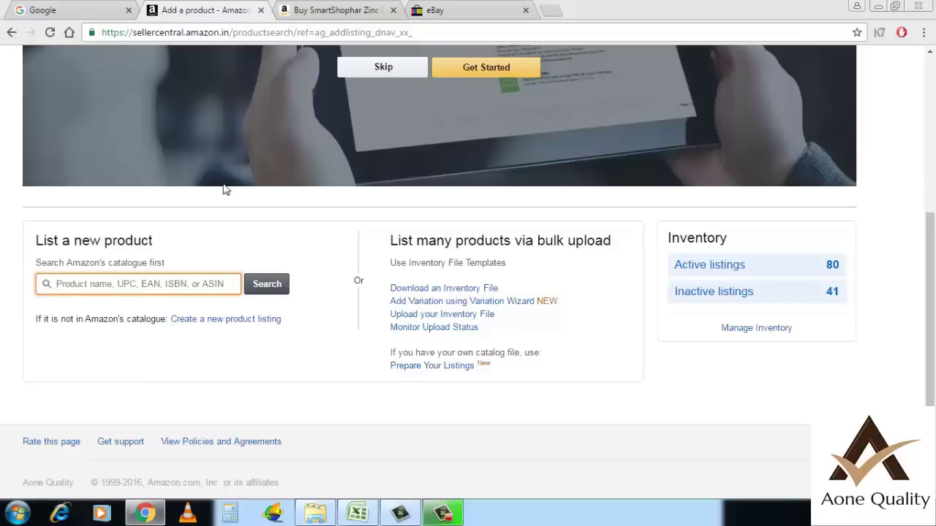
- Review the existing Amazon product page for the SmartShophar zinc double pole curtain bracket, including its product information
click(326, 10)
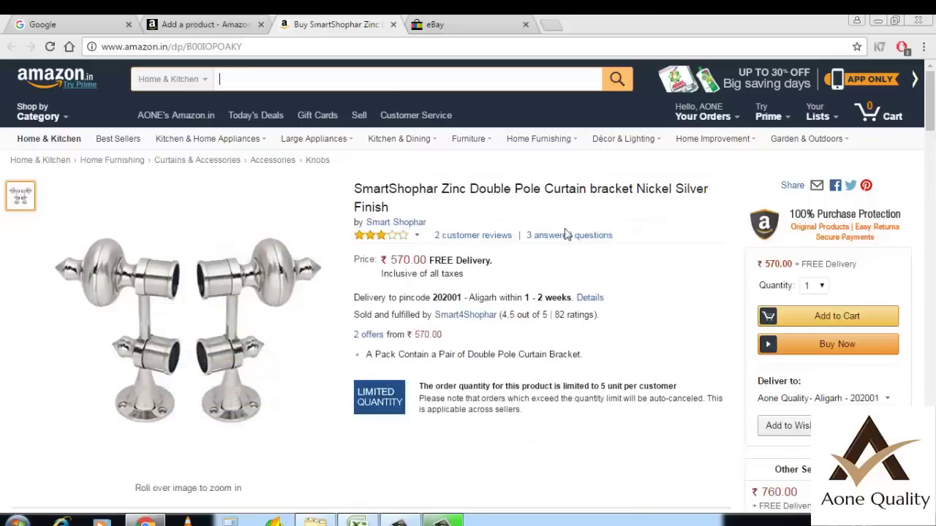
scroll(648, 284, down, 8)
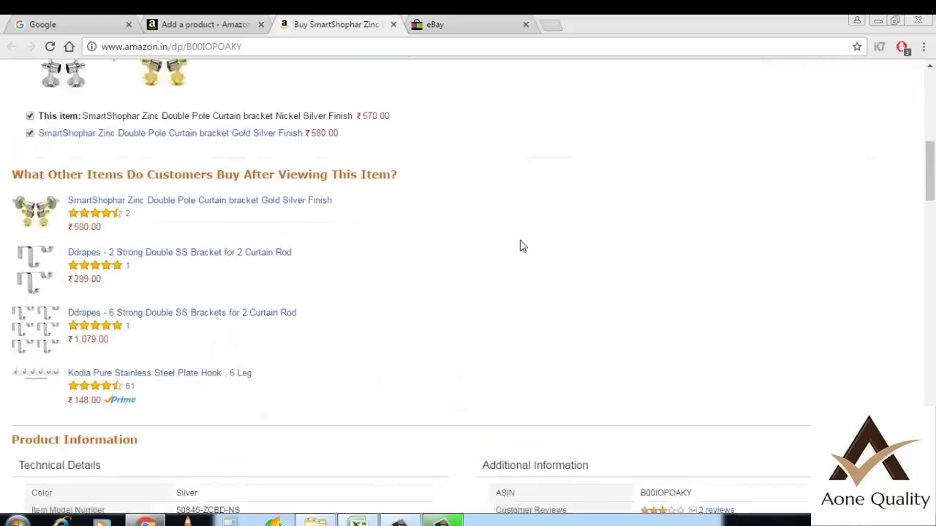
scroll(522, 246, down, 4)
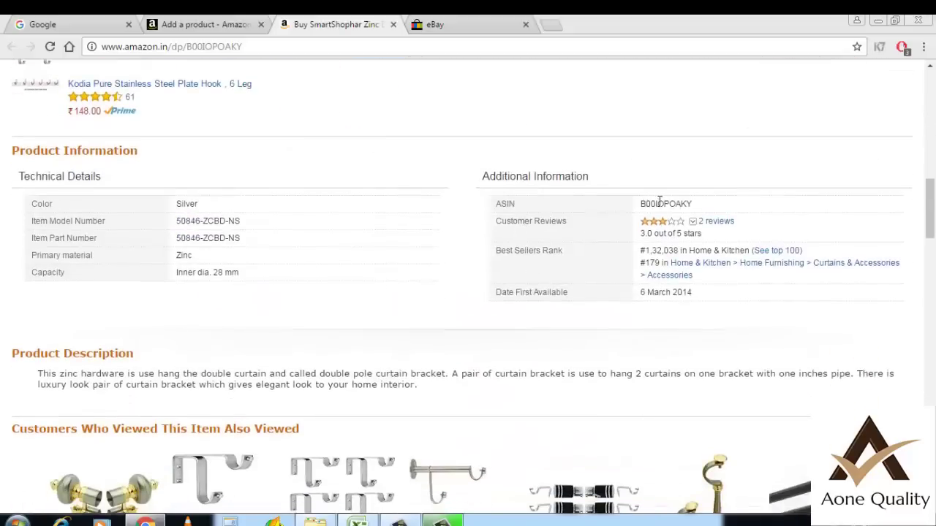
scroll(497, 288, up, 12)
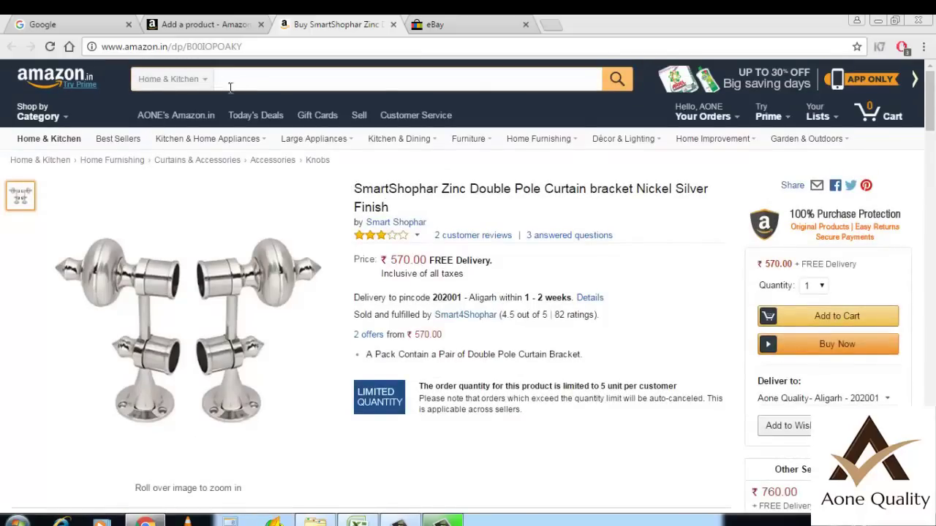
- Start a new product listing in Seller Central for an item not in Amazon's catalogue and bring up the category list
click(182, 24)
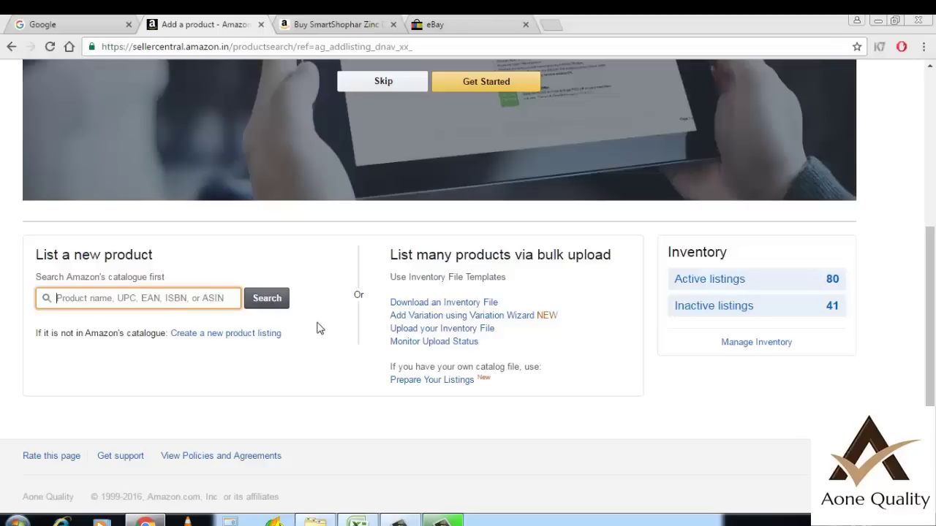
click(217, 335)
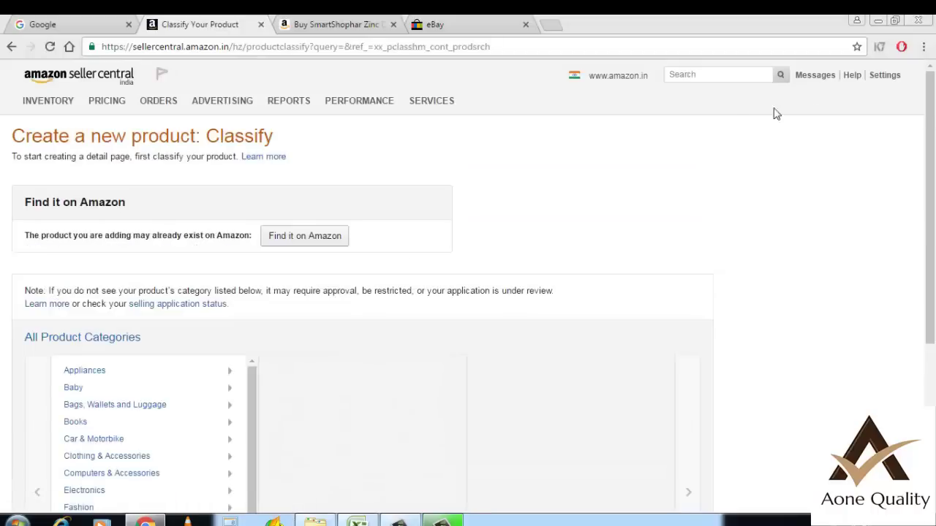
scroll(724, 115, down, 3)
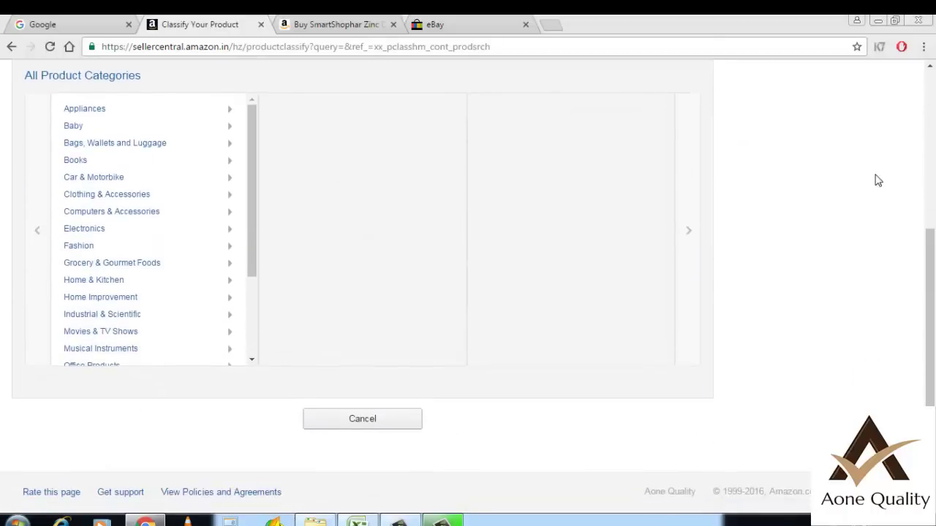
scroll(772, 197, up, 1)
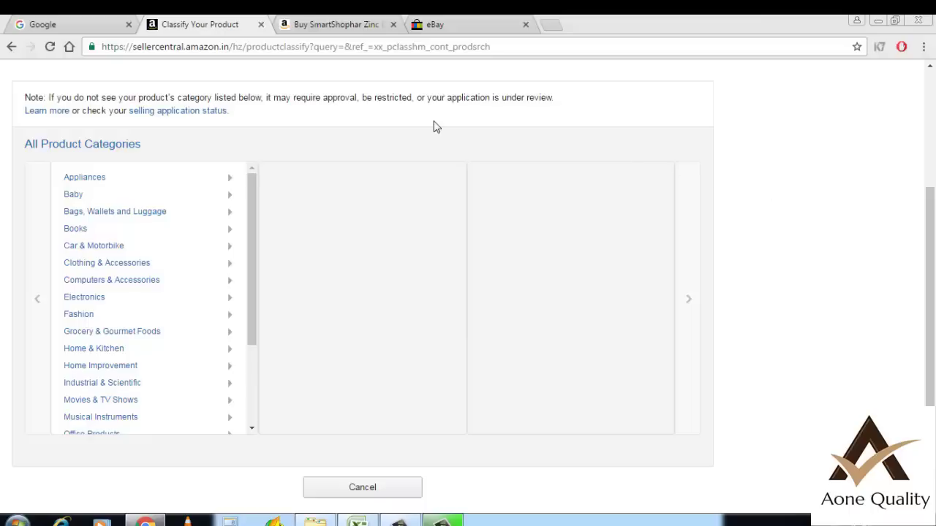
- Check the curtain bracket's technical details and category path on its Amazon product page
click(327, 27)
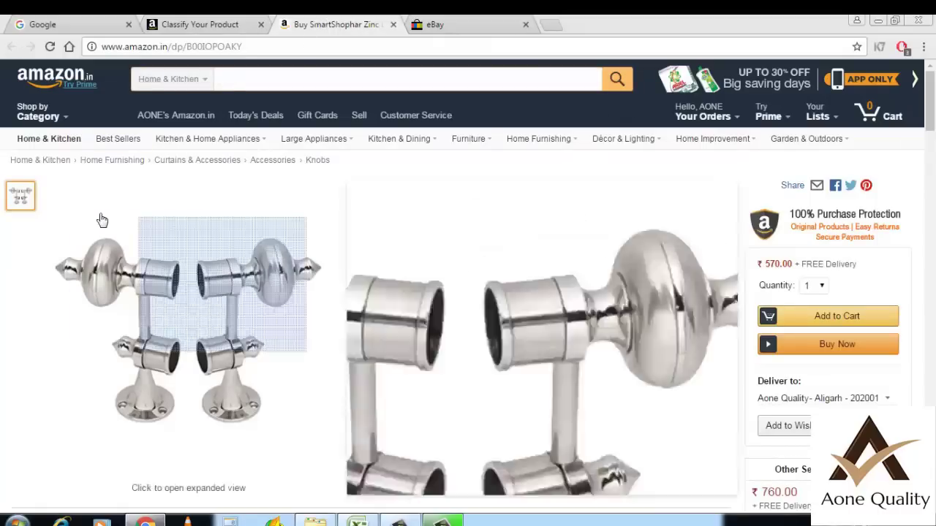
scroll(604, 193, down, 8)
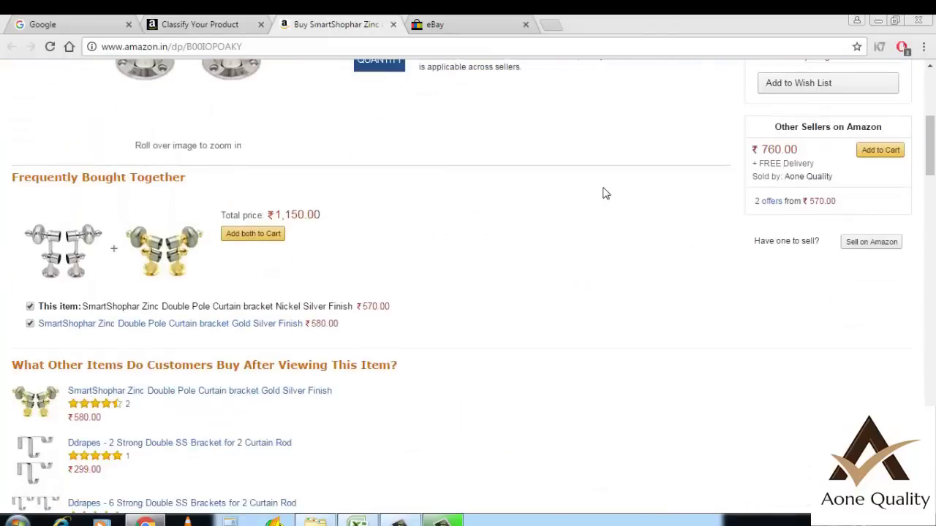
scroll(604, 193, down, 4)
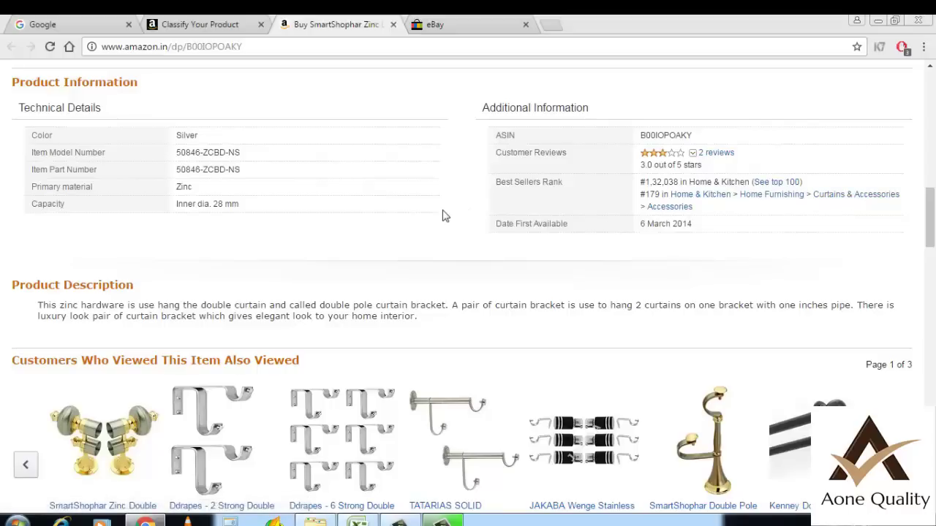
scroll(461, 217, up, 1)
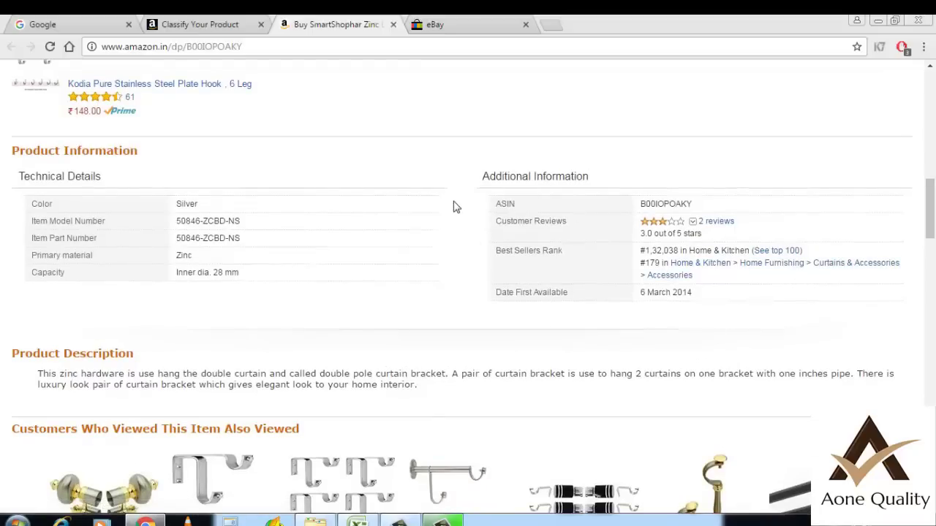
scroll(410, 234, up, 5)
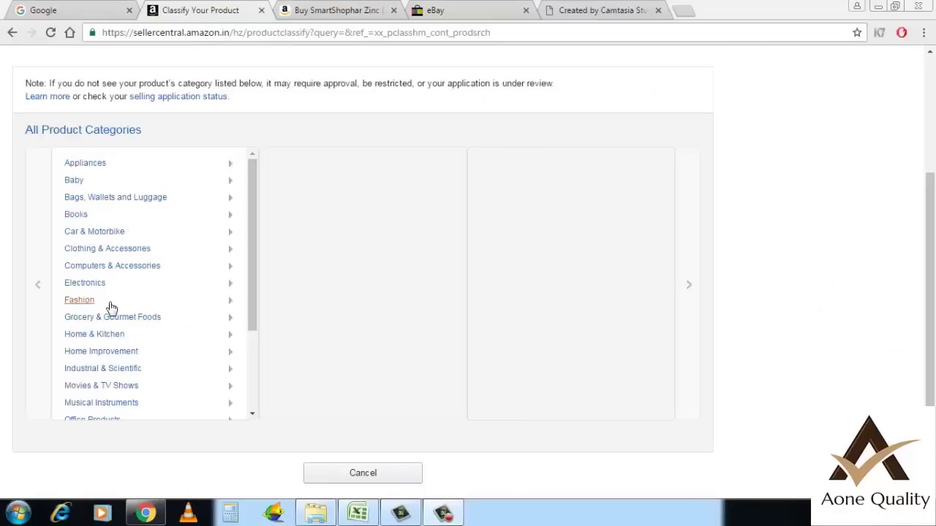
- Classify the product under Home & Kitchen > Home Furnishing > Curtains & Accessories > Accessories > Other (Accessories)
click(109, 338)
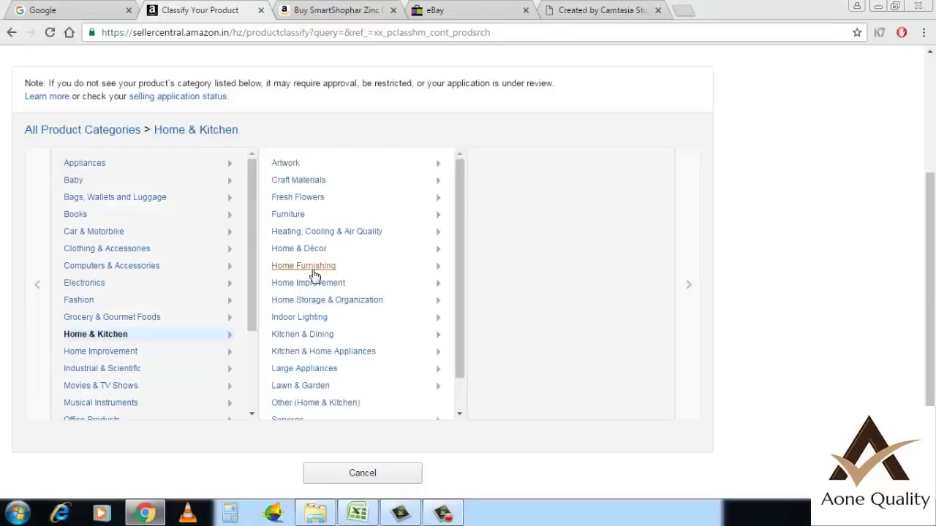
click(313, 267)
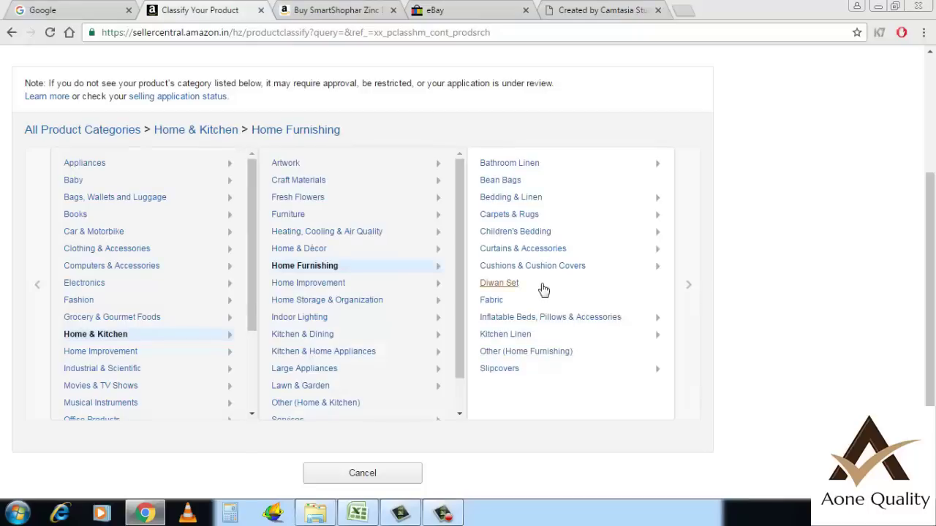
click(530, 250)
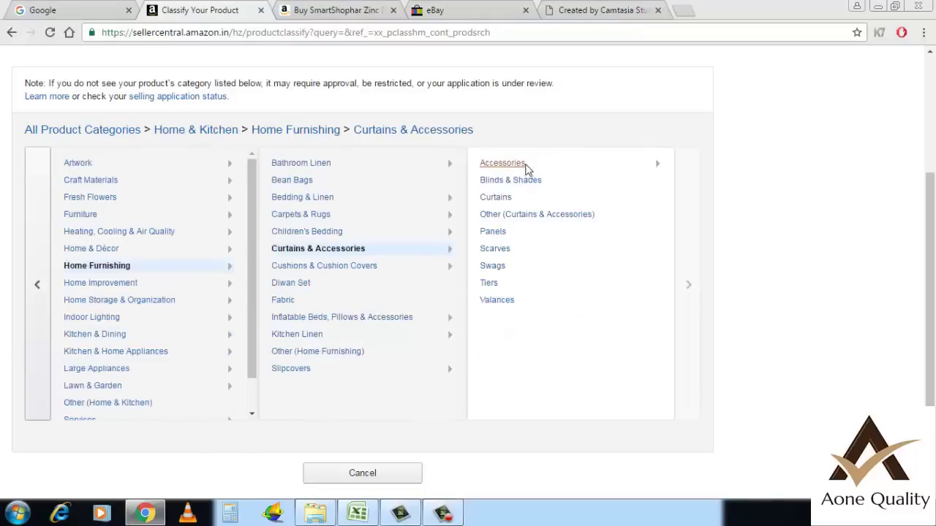
click(524, 167)
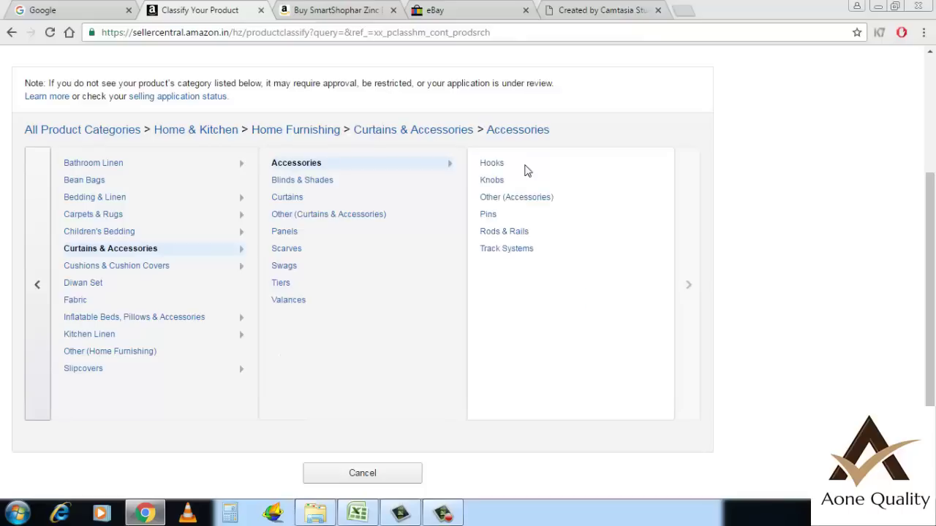
click(514, 205)
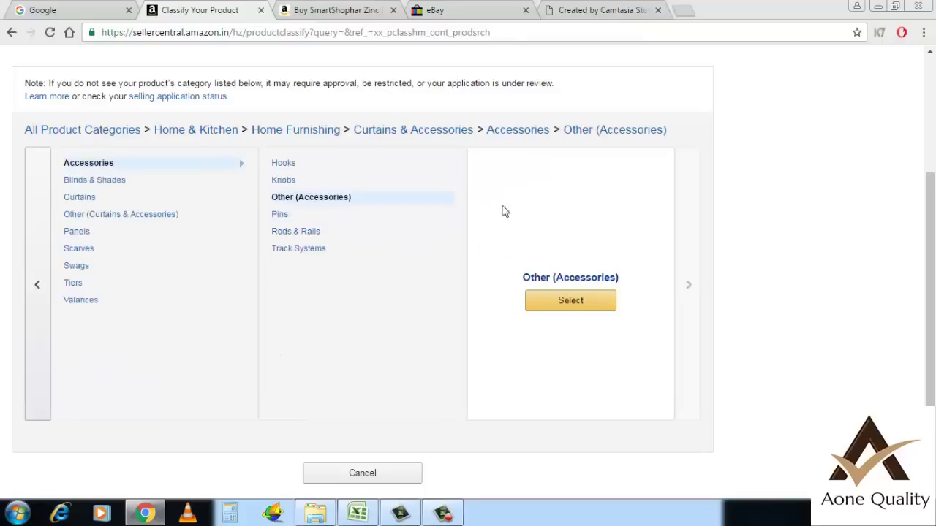
click(549, 310)
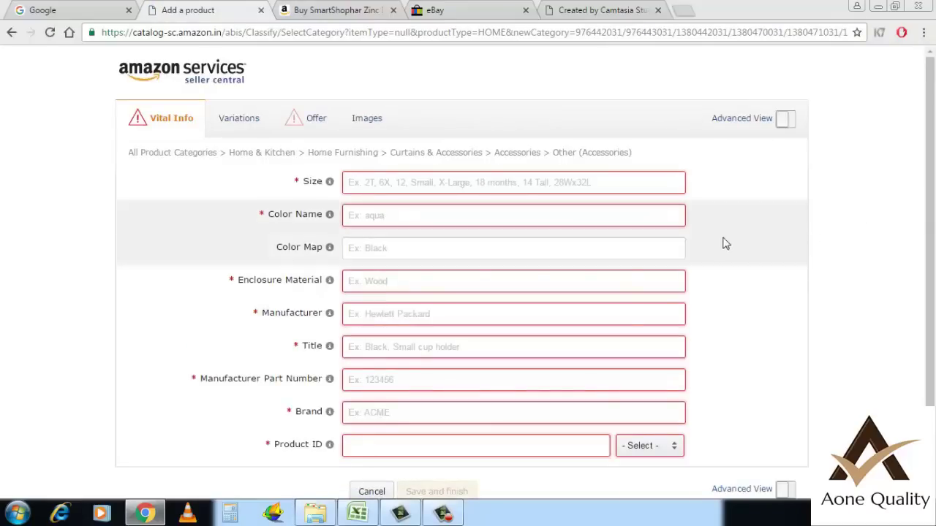
- Examine the required vital info fields and the Product ID hint, and look over the UPC code listings on eBay
scroll(779, 290, down, 2)
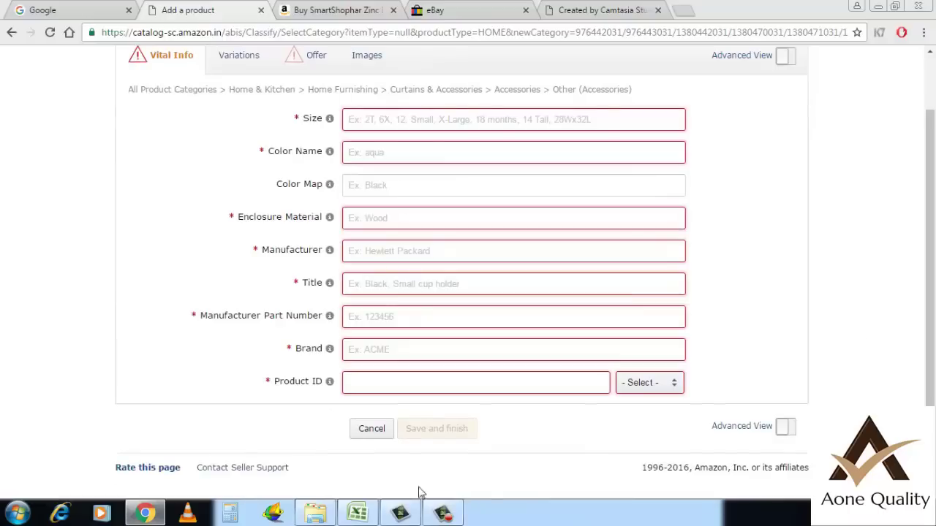
mouse_move(325, 389)
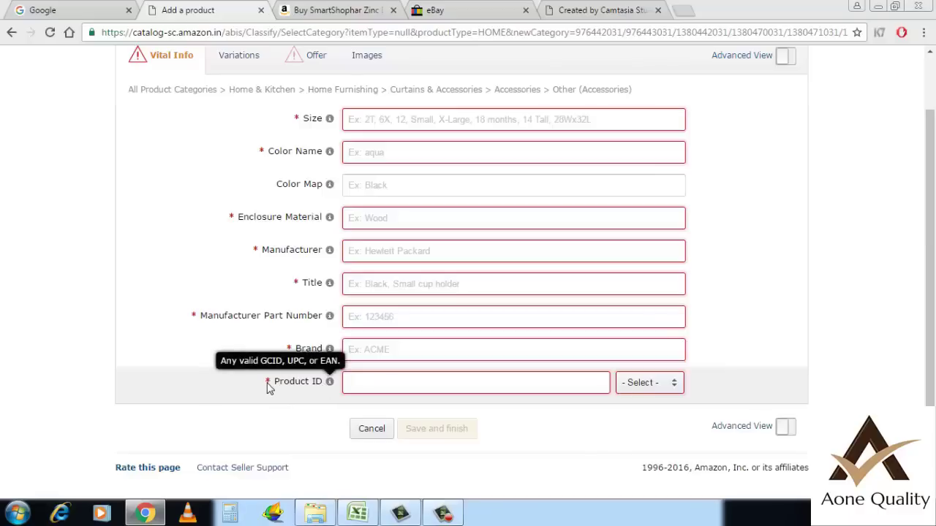
click(429, 10)
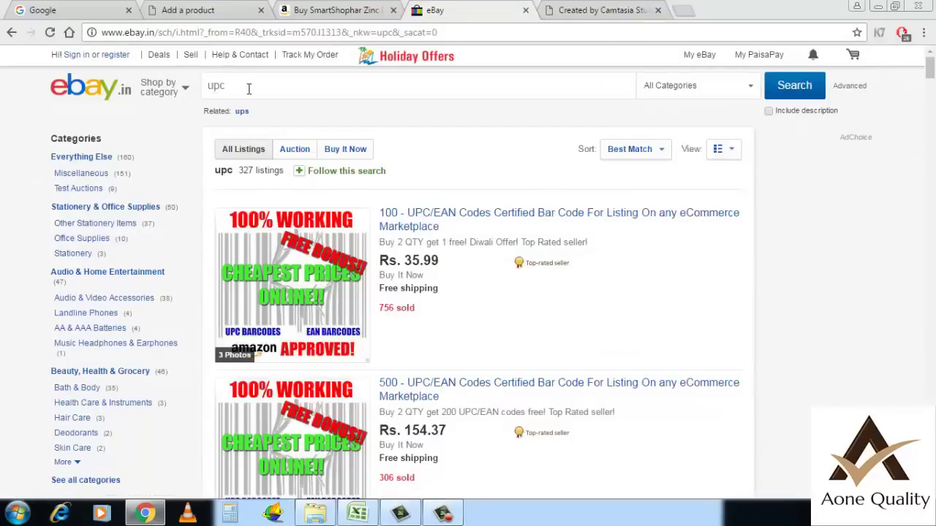
scroll(464, 150, down, 2)
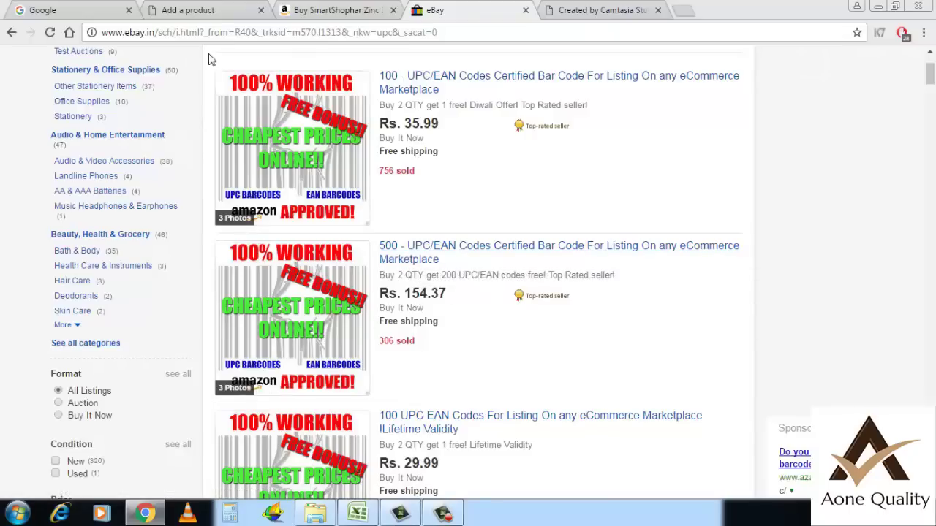
- Return to the Seller Central product form and set the product's size to Standard
click(170, 7)
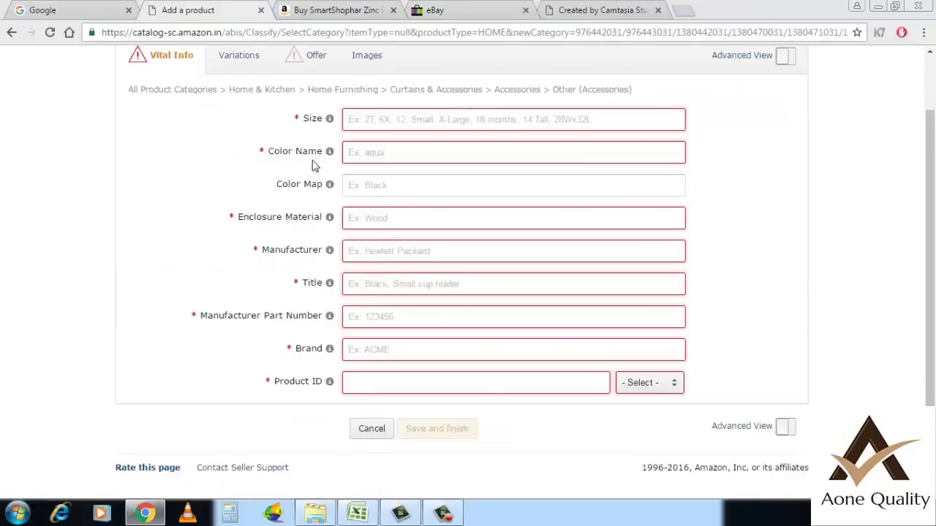
scroll(314, 160, up, 1)
click(400, 187)
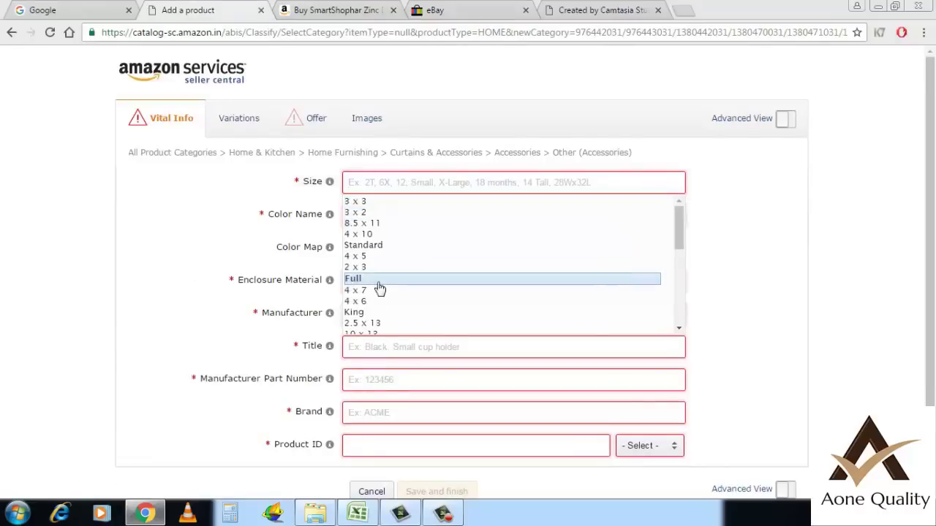
click(369, 246)
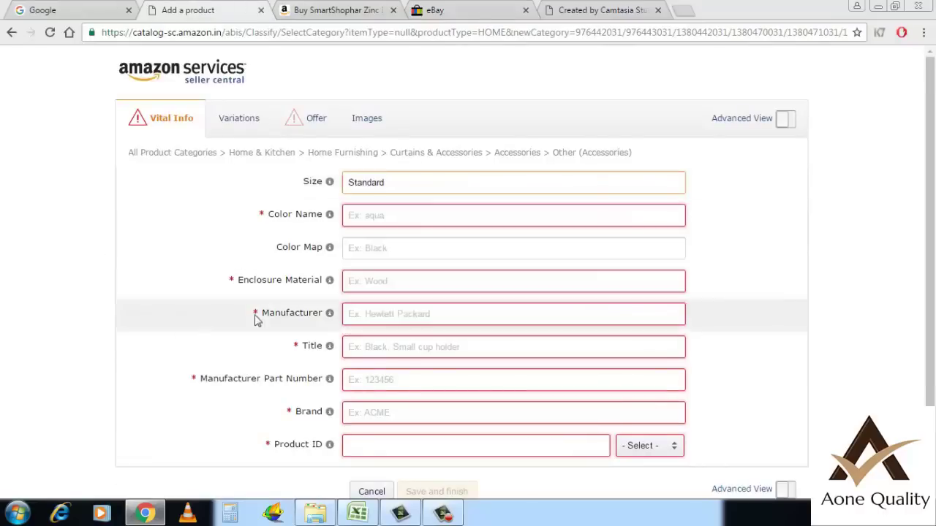
- Set both the color name and the color map to Silver
click(414, 215)
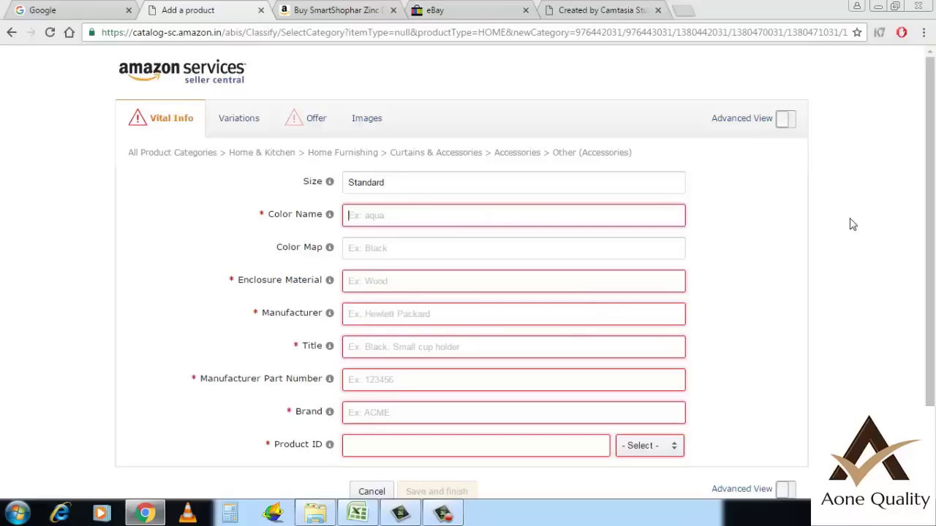
text(Silver)
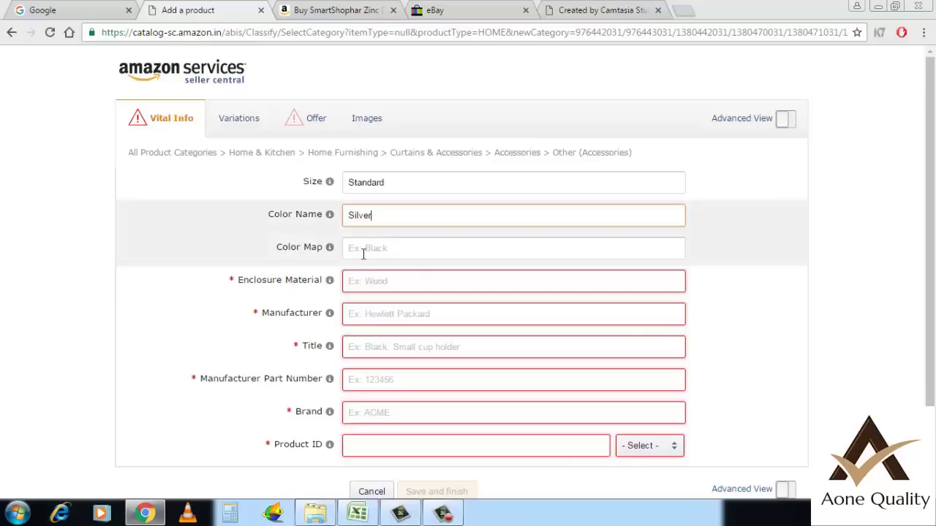
click(395, 249)
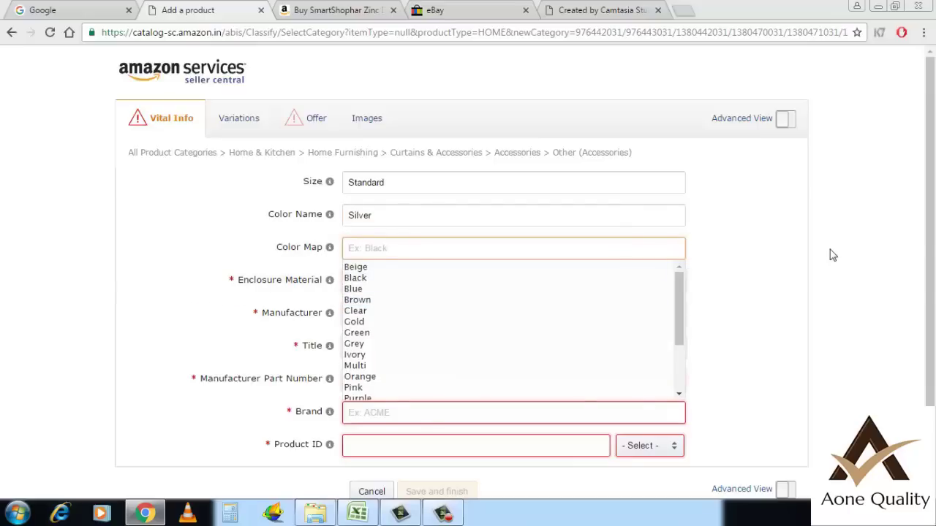
text(silver)
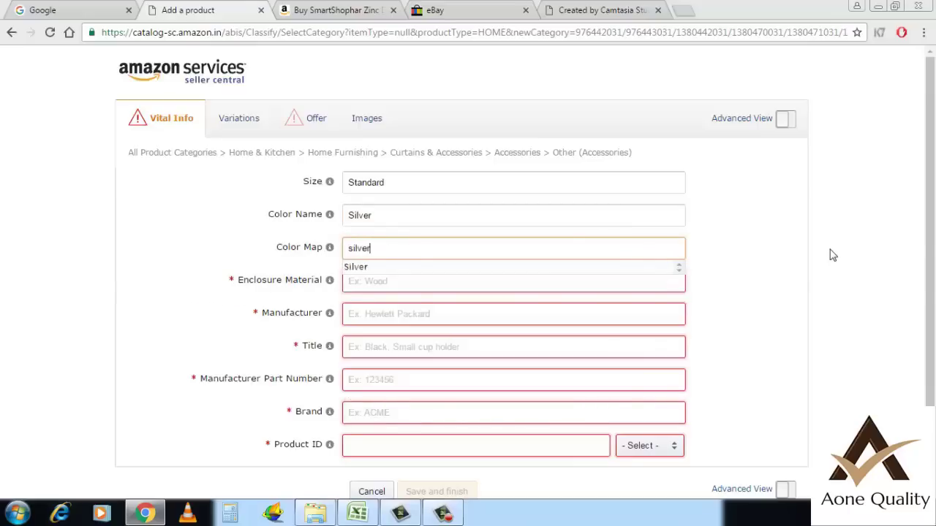
click(448, 269)
- Set the enclosure material to zinc and enter Aone Quality as the manufacturer
click(410, 284)
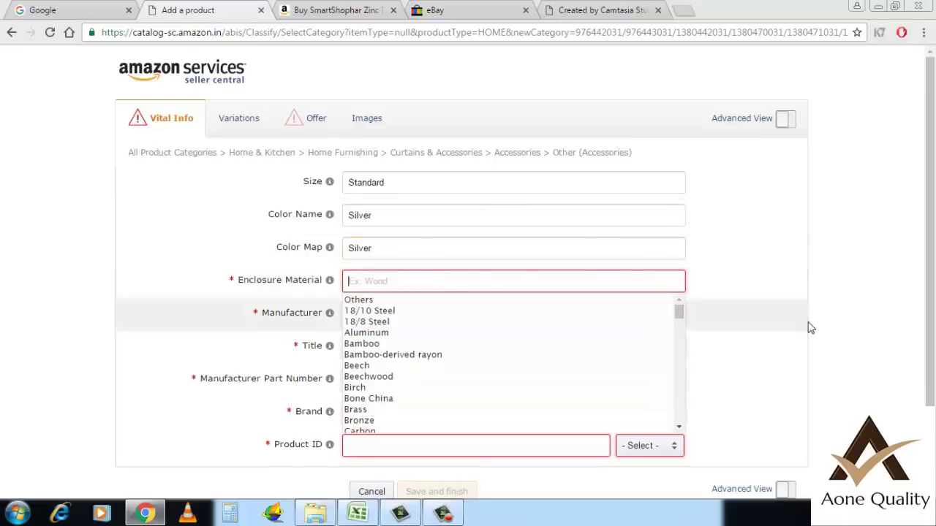
text(zinc)
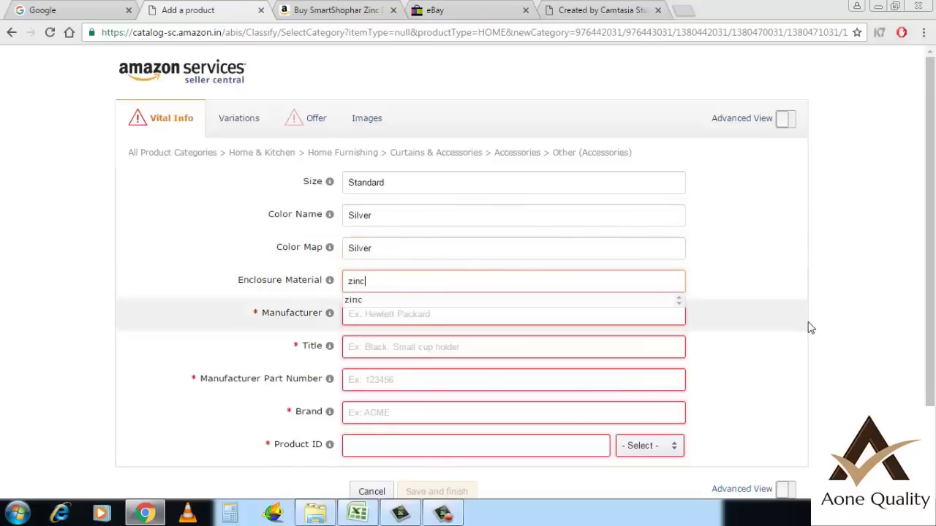
click(398, 314)
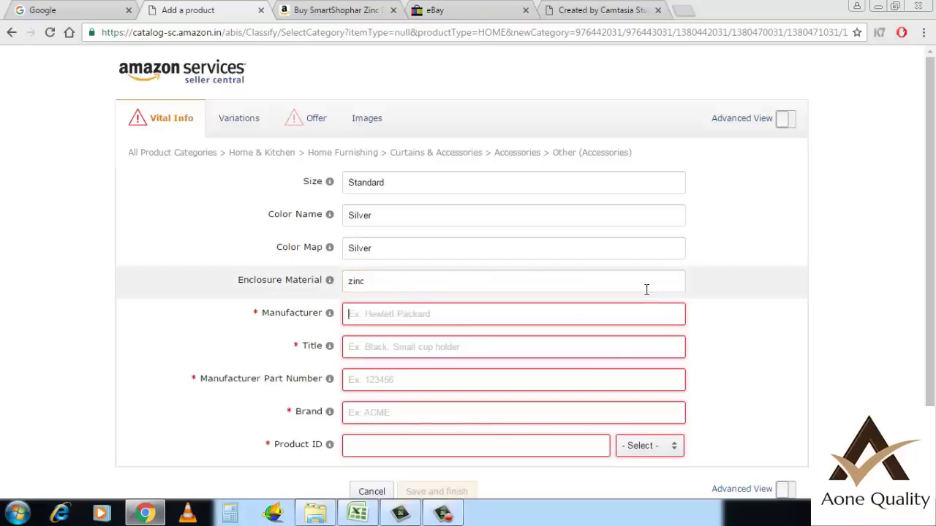
text(Aone )
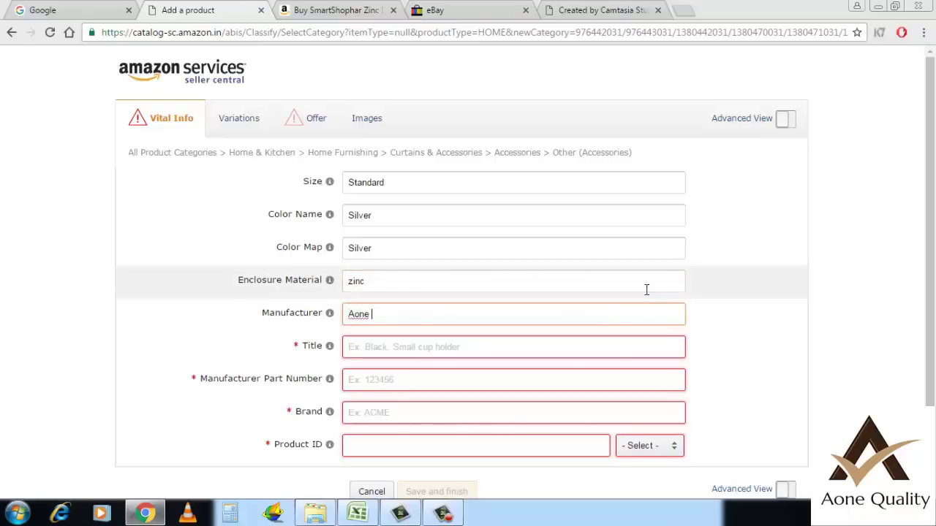
text(Quality)
click(478, 333)
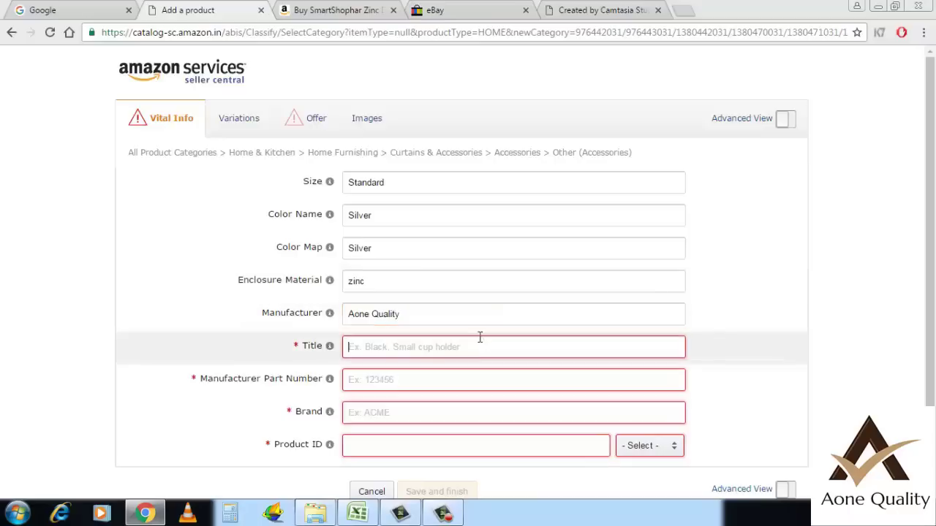
- Enter the product title "Aone Quality Double Poll Zinc Curtain Brackets - Pair of 2"
scroll(907, 299, down, 1)
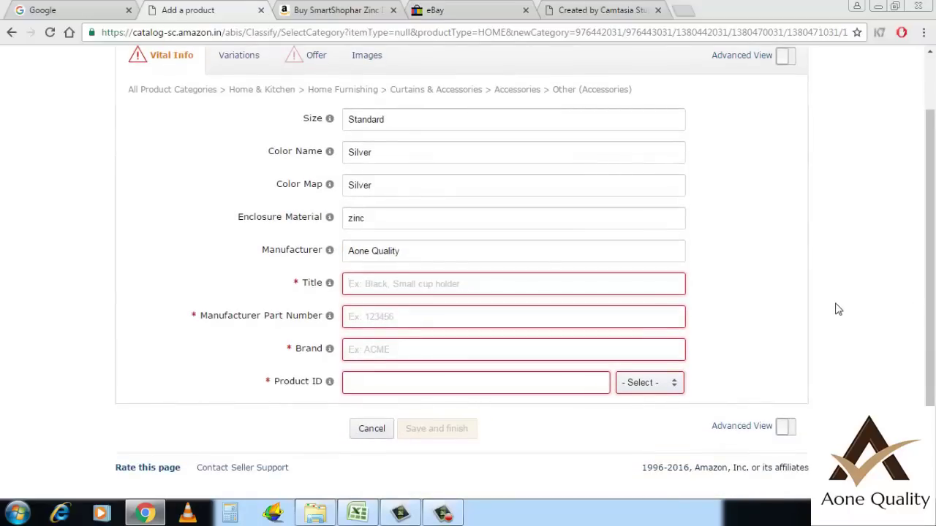
key(Tab)
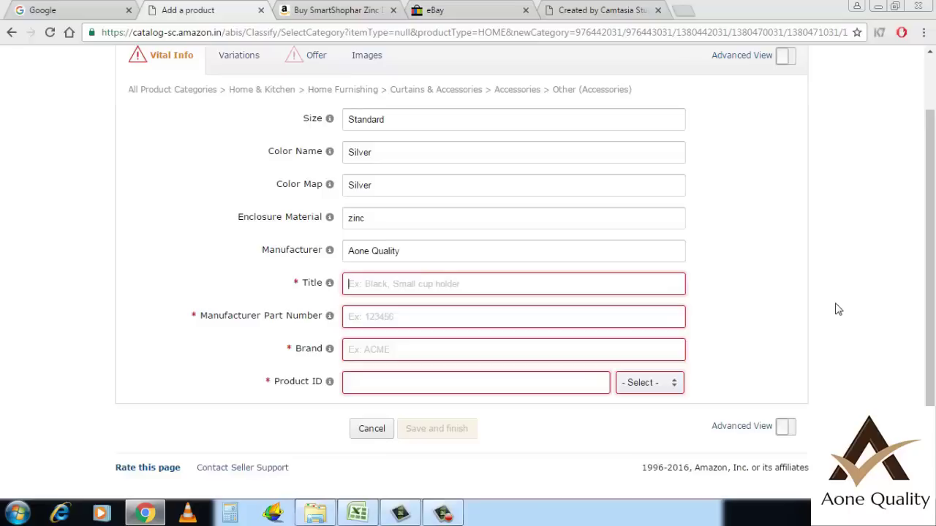
text(A)
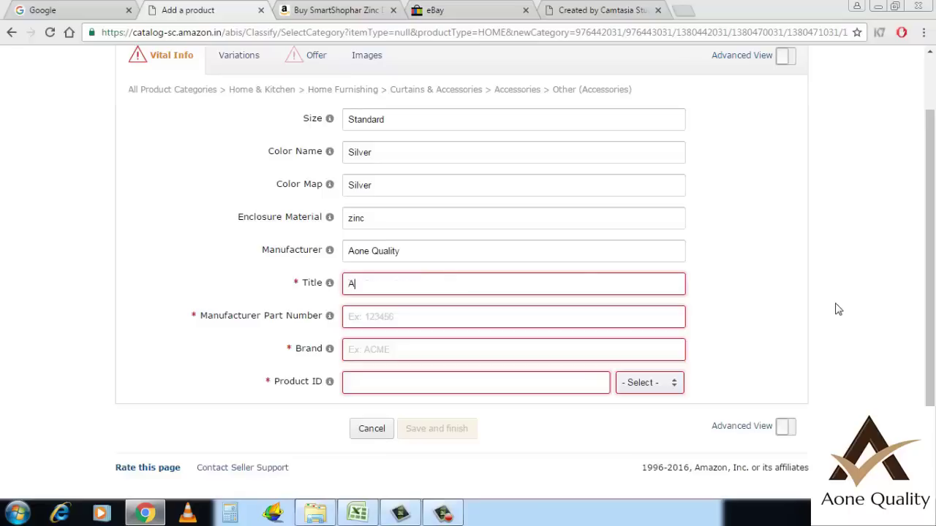
text(one Qu)
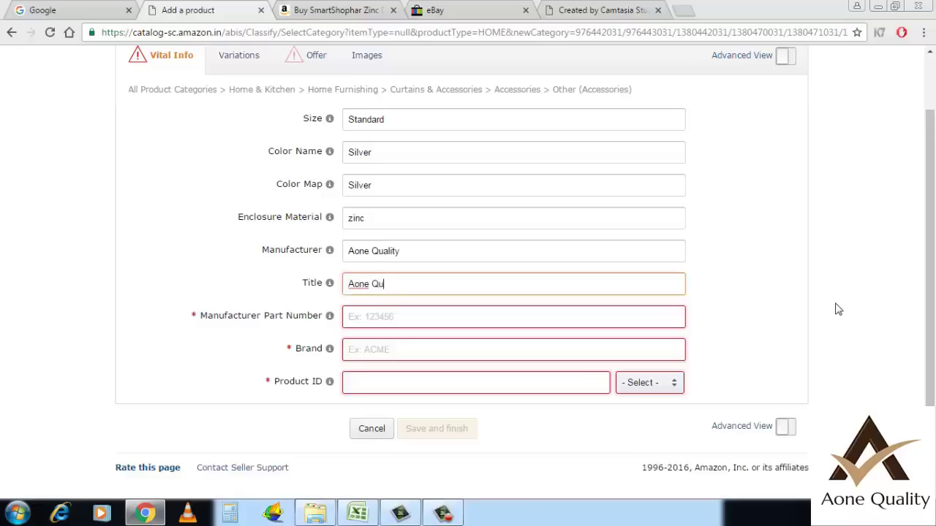
text(ality Double Pol)
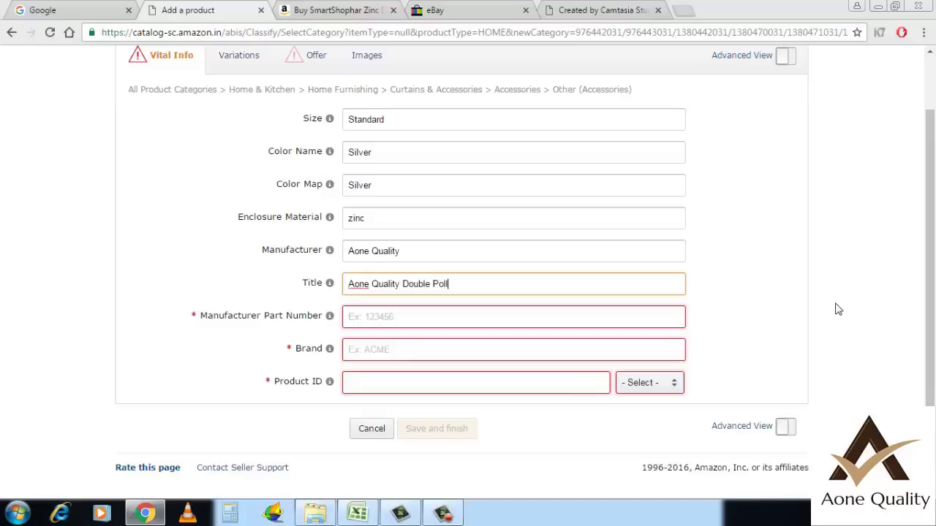
text(l Curtain B)
key(BackSpace)
key(BackSpace)
key(BackSpace)
key(BackSpace)
key(BackSpace)
key(BackSpace)
key(BackSpace)
key(BackSpace)
key(BackSpace)
key(BackSpace)
text(Zinc Curtain Brackets)
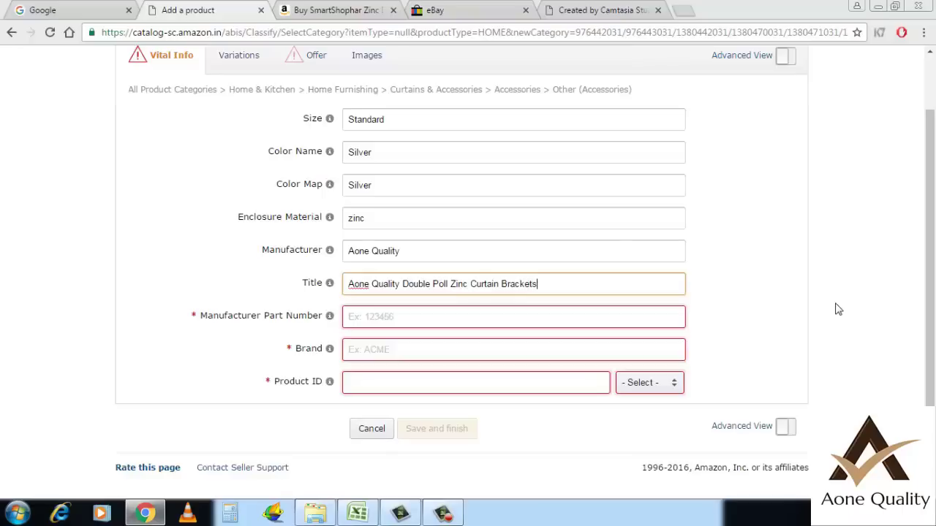
text( - Pair of 2)
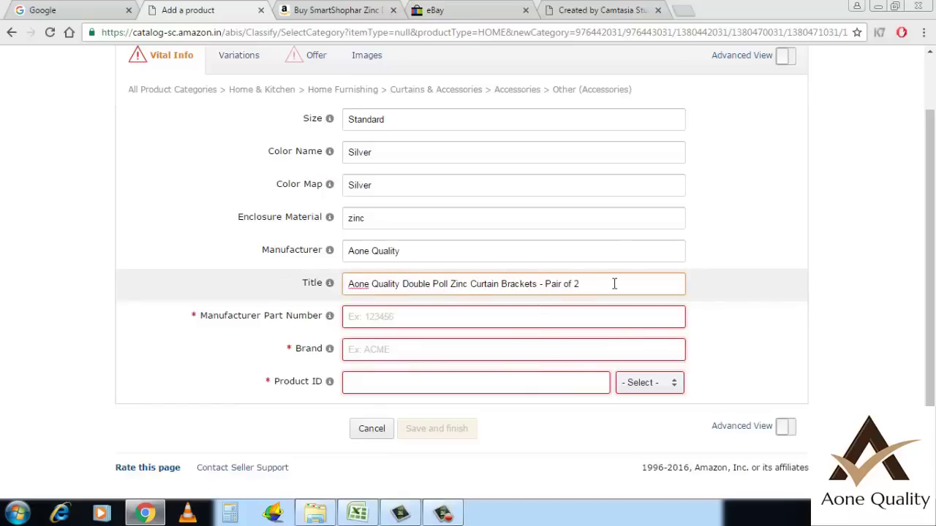
- Set the manufacturer part number to 153 and the brand to Aone Quality
click(429, 320)
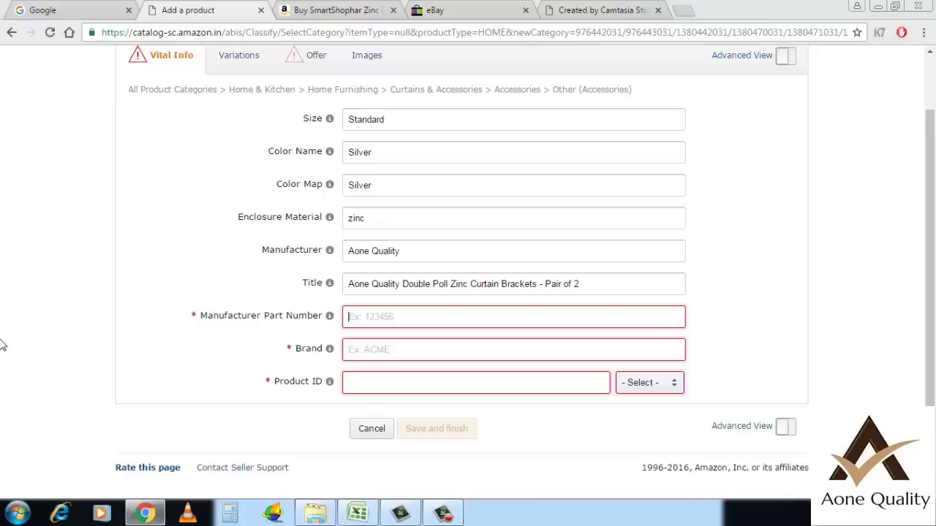
key(Tab)
text(153)
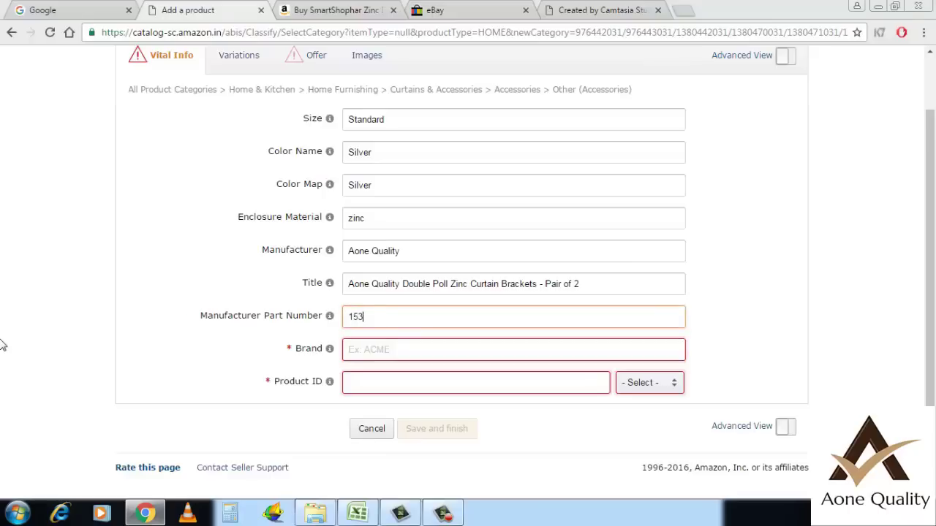
click(357, 350)
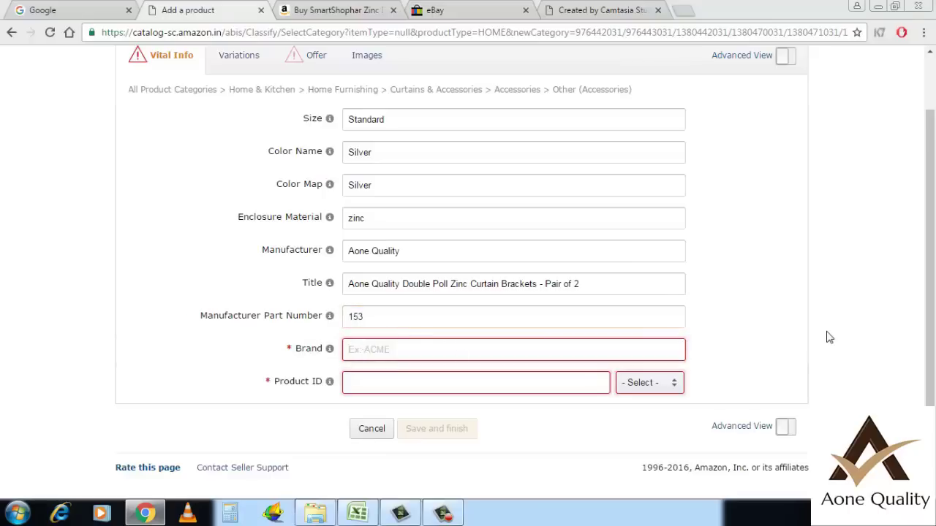
text(Aone )
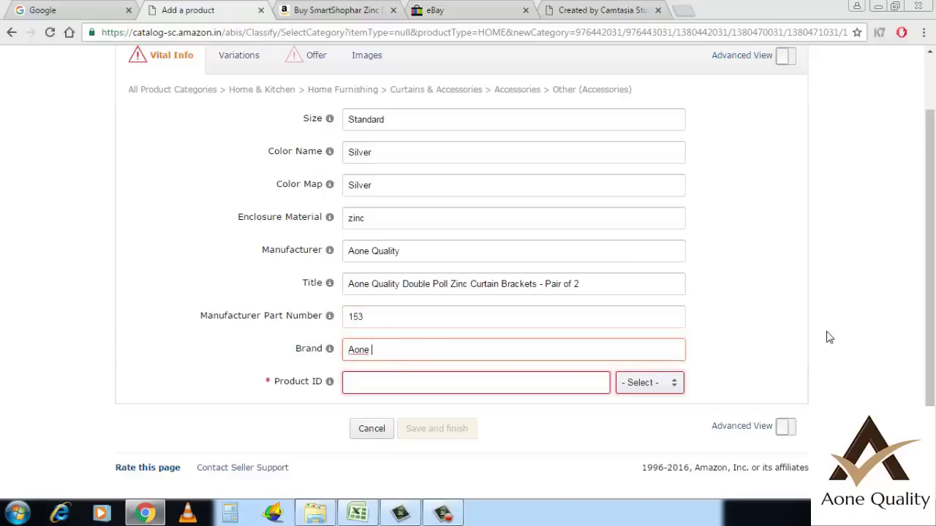
text(Quality)
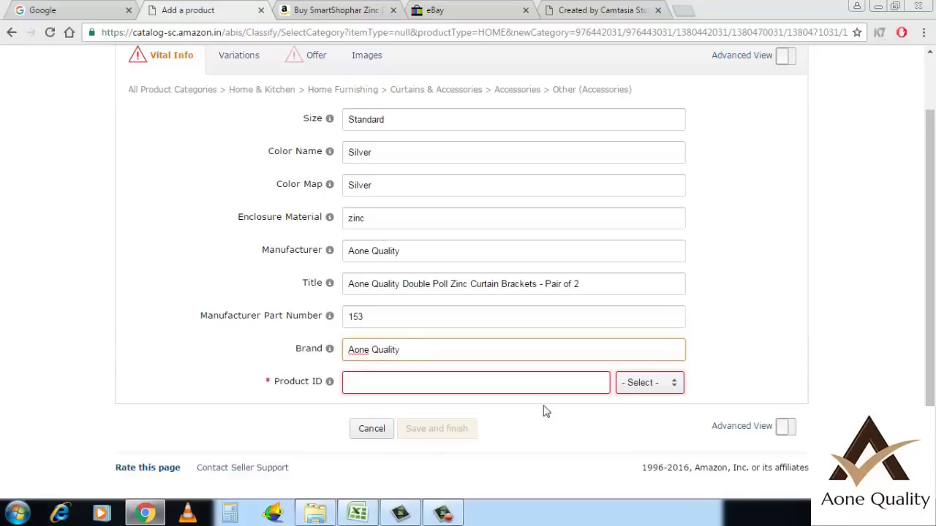
- Choose UPC as the Product ID type
click(512, 378)
click(667, 386)
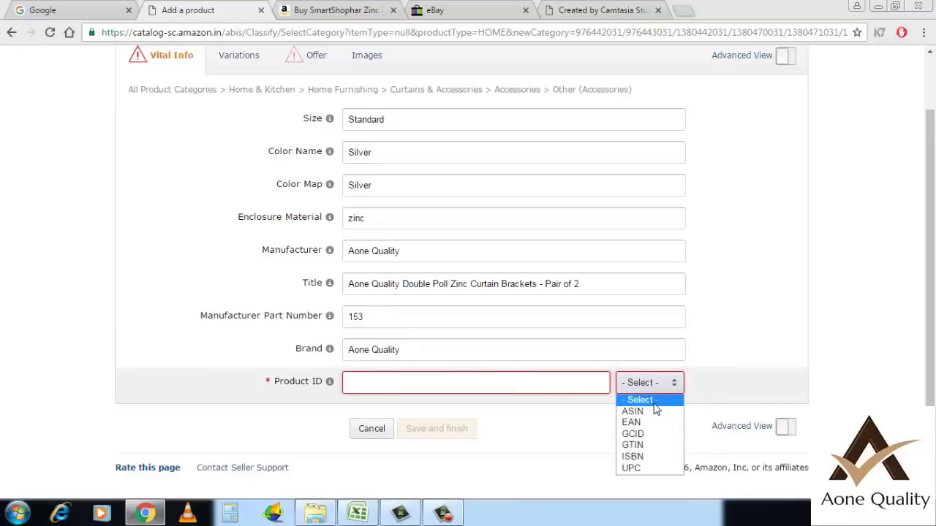
click(632, 468)
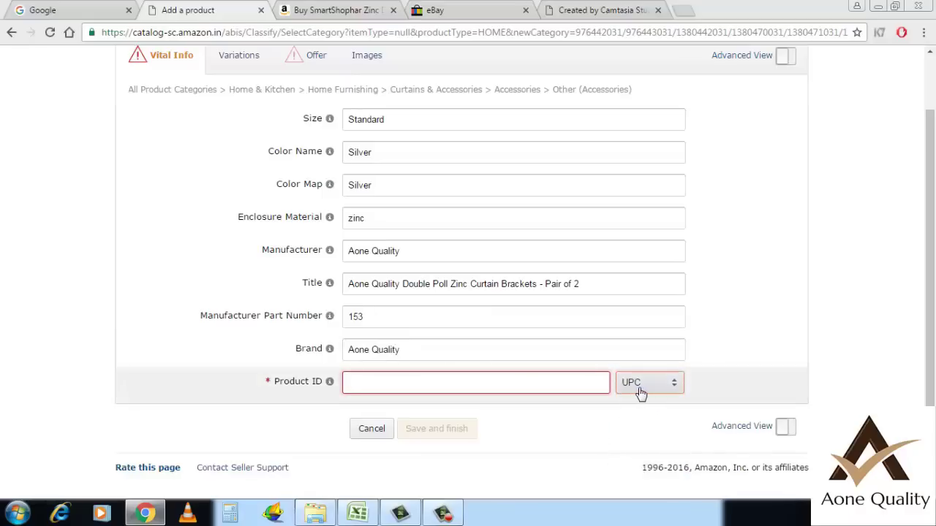
- Switch to the UPC Training workbook in Excel and examine the codes in A1 and A2 and the product note in B1
click(369, 519)
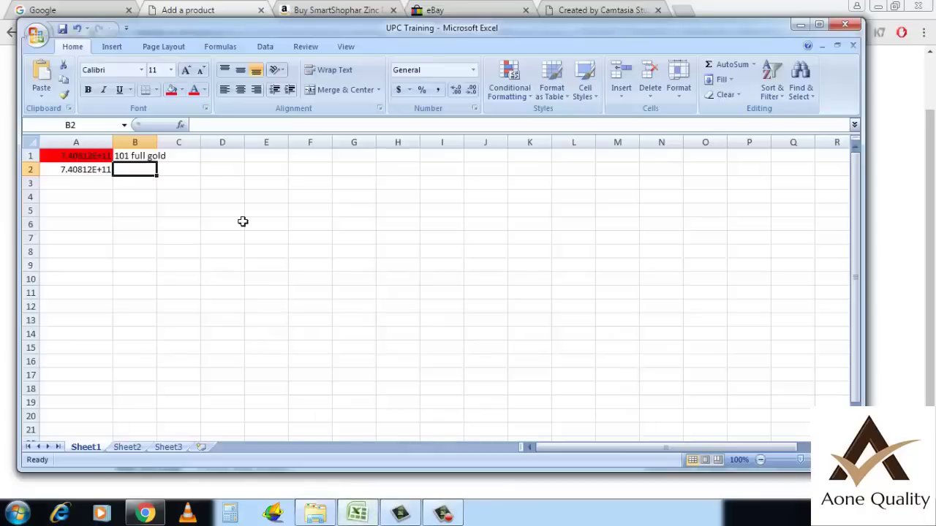
click(81, 171)
drag(193, 125, 268, 125)
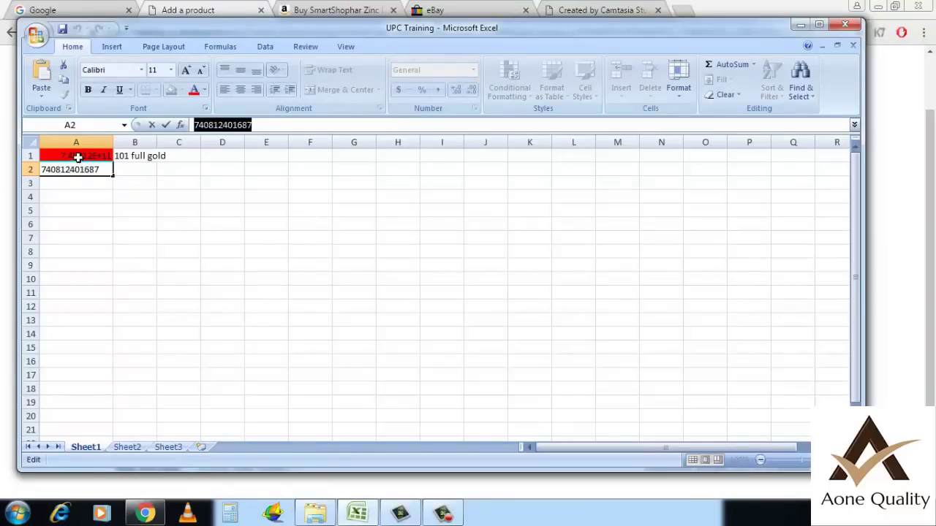
click(78, 157)
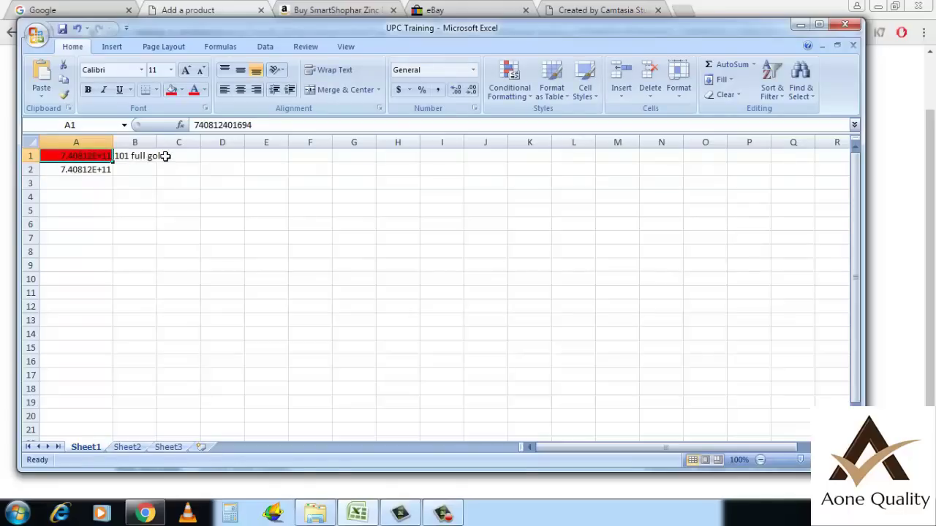
click(137, 158)
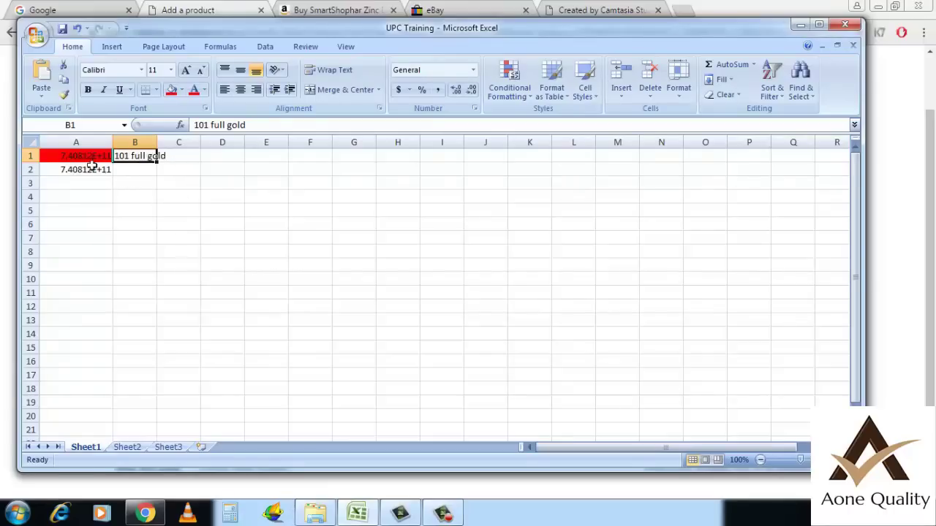
click(79, 155)
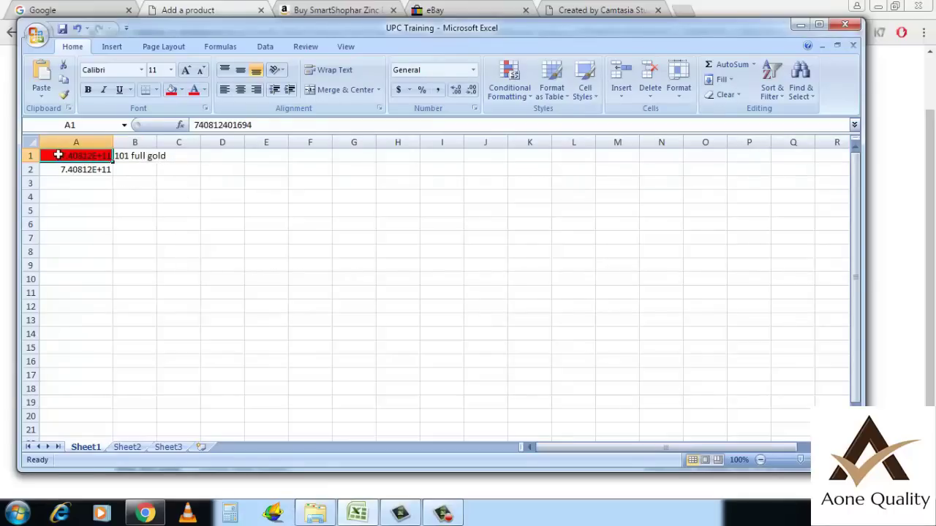
click(133, 157)
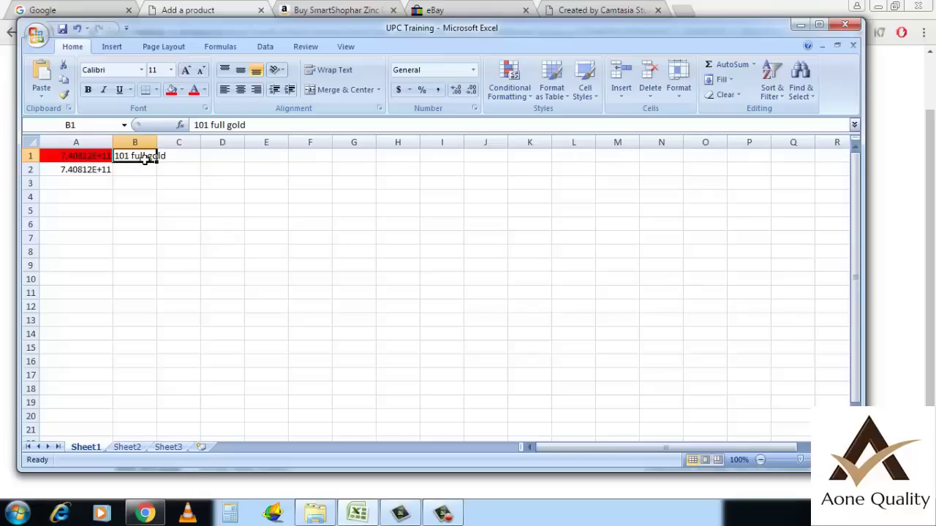
click(78, 156)
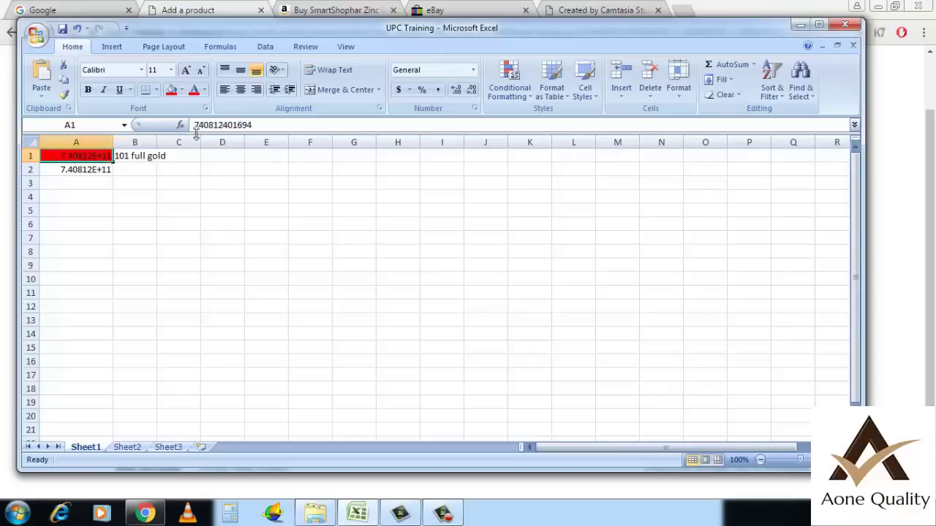
click(101, 170)
drag(196, 125, 253, 126)
right_click(252, 131)
click(272, 149)
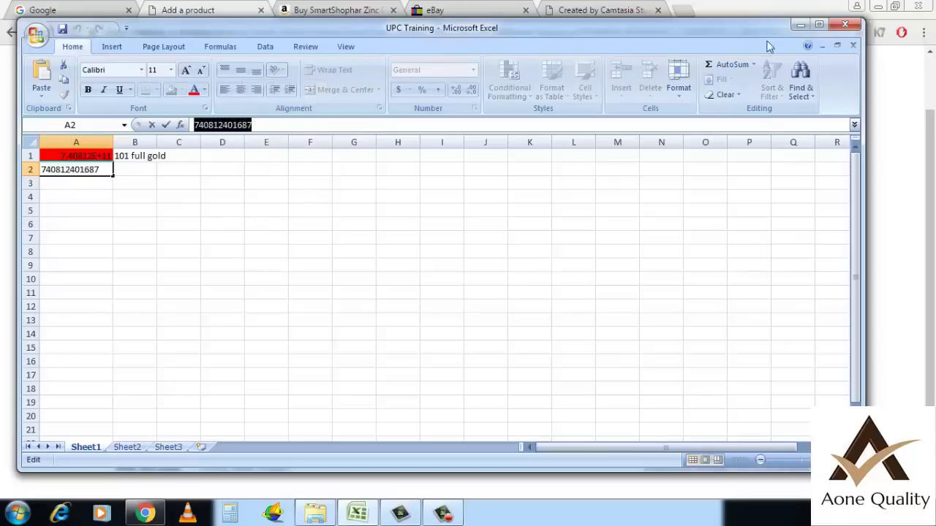
click(800, 24)
right_click(397, 388)
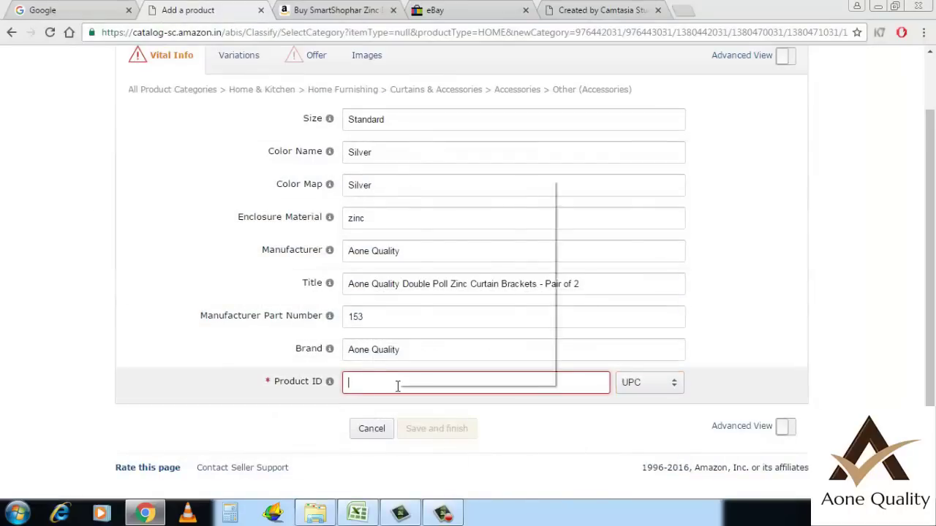
click(435, 260)
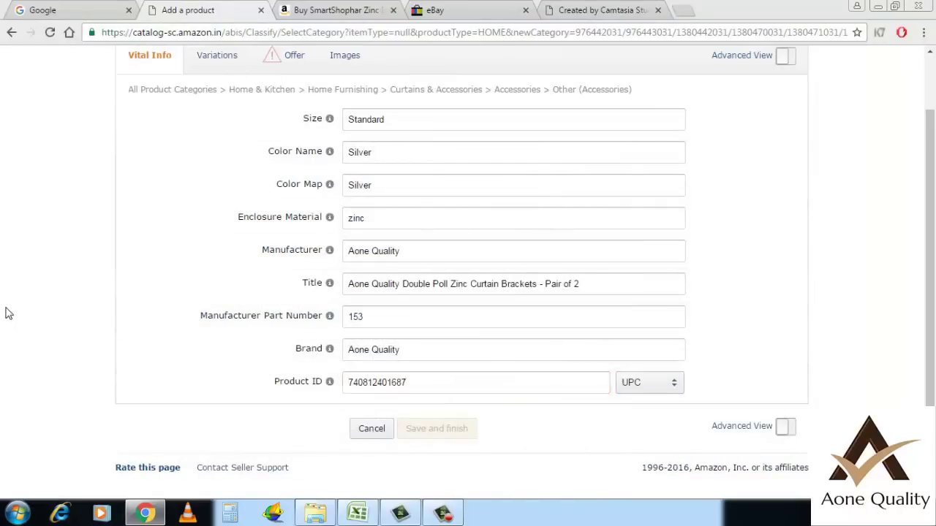
- Check the listing's variation settings and set the offer's Seller SKU to 153-Silver
scroll(216, 387, up, 2)
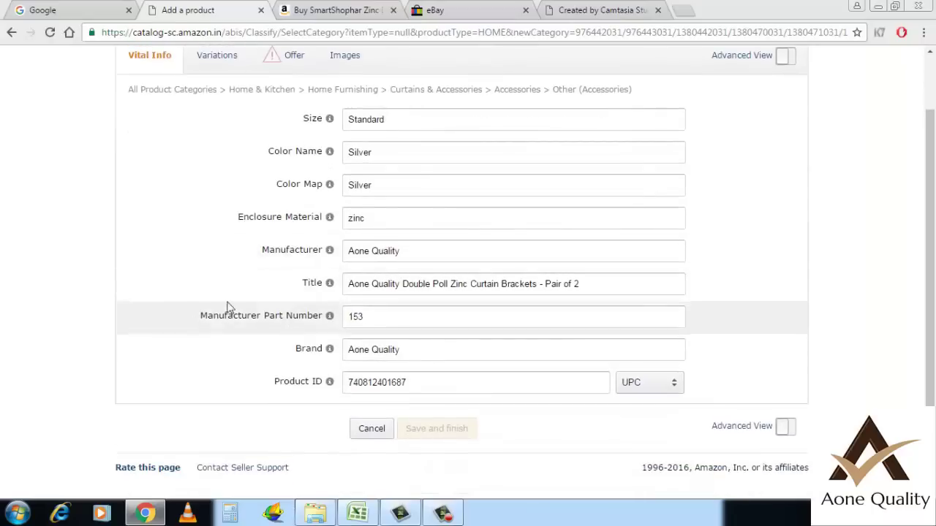
scroll(128, 290, up, 2)
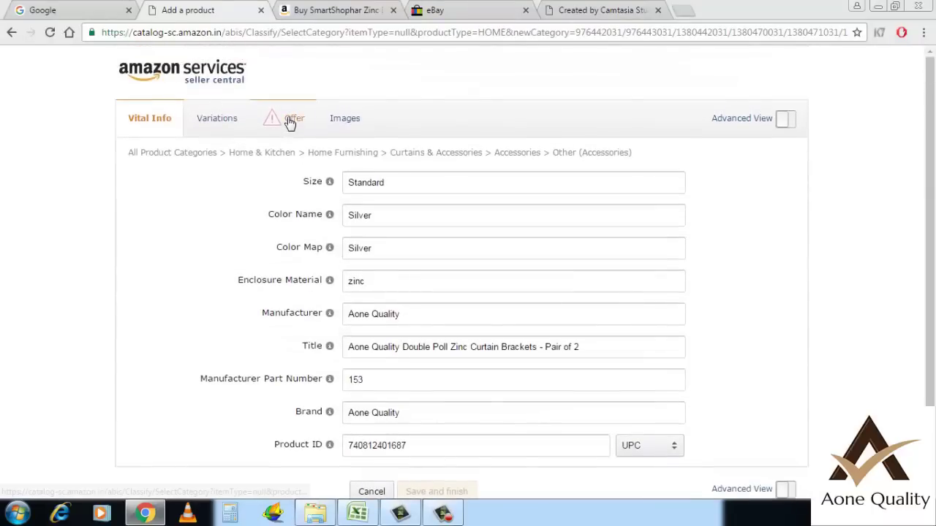
click(205, 121)
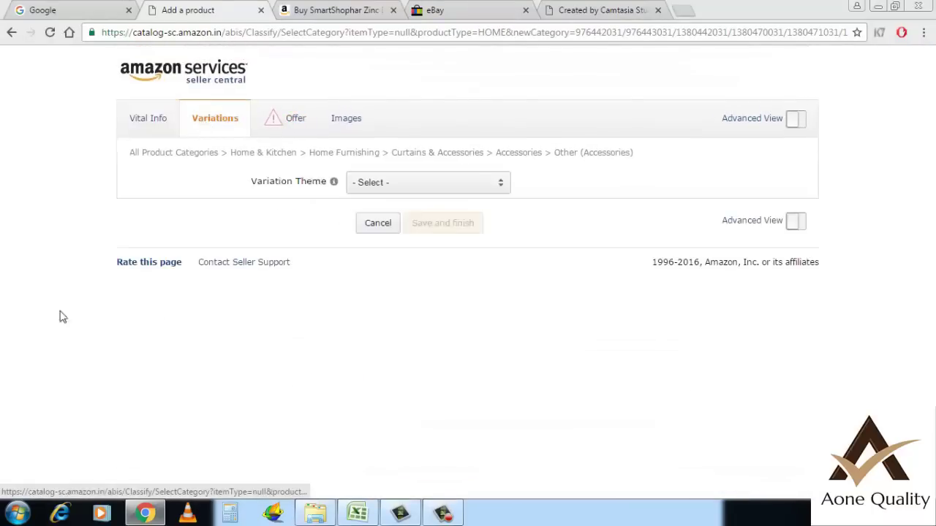
click(301, 128)
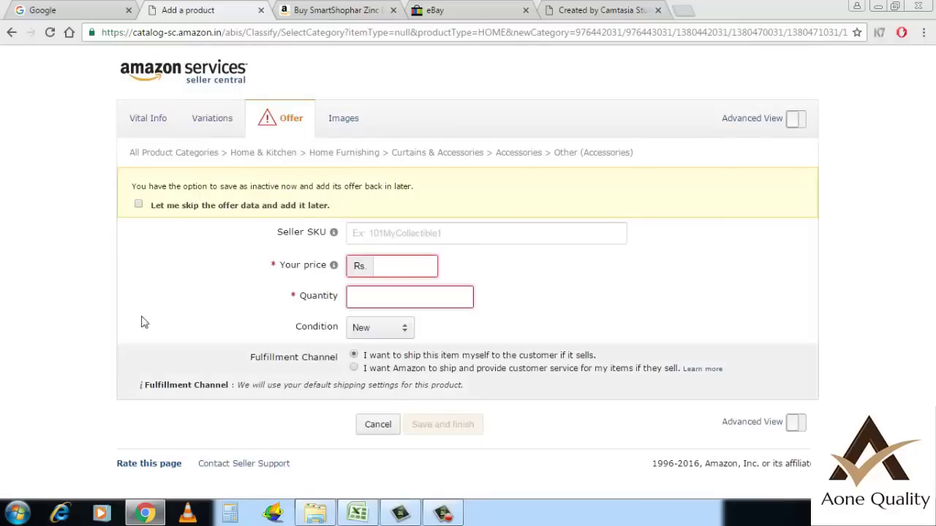
click(433, 234)
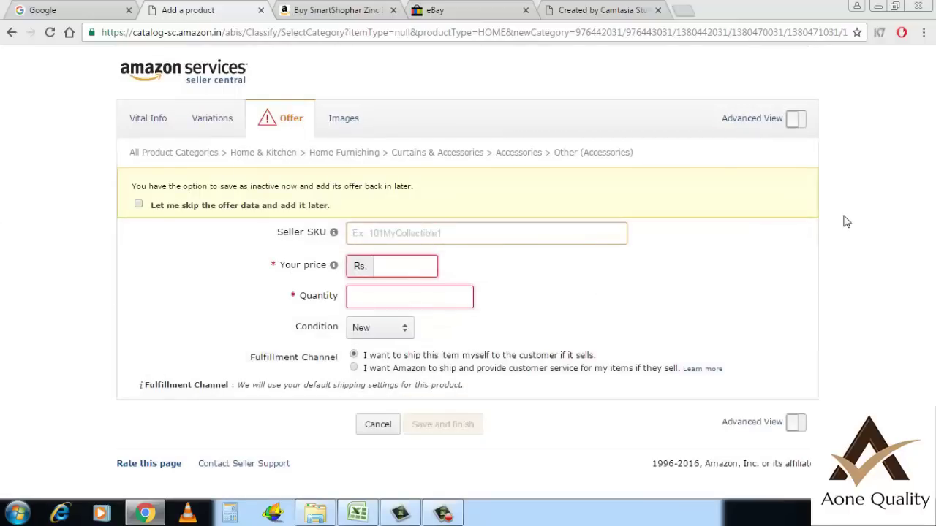
text(153-Silve)
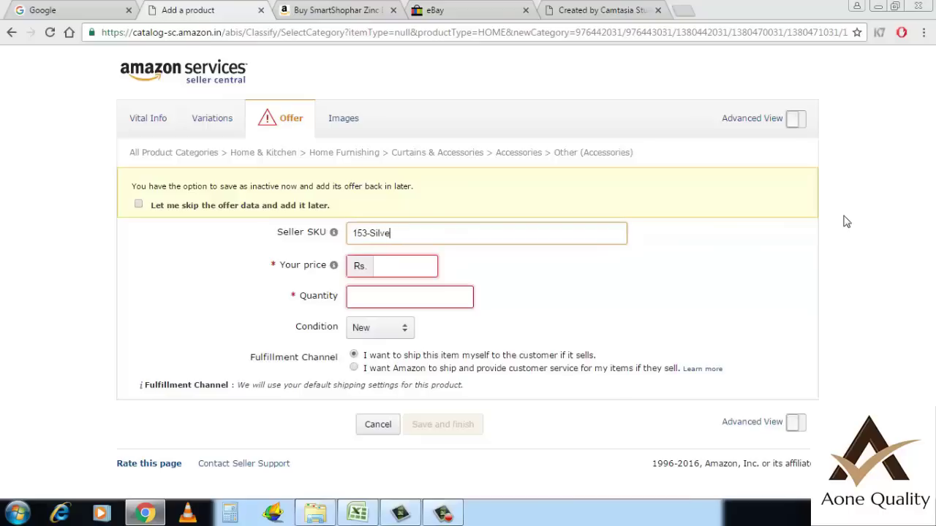
text(r)
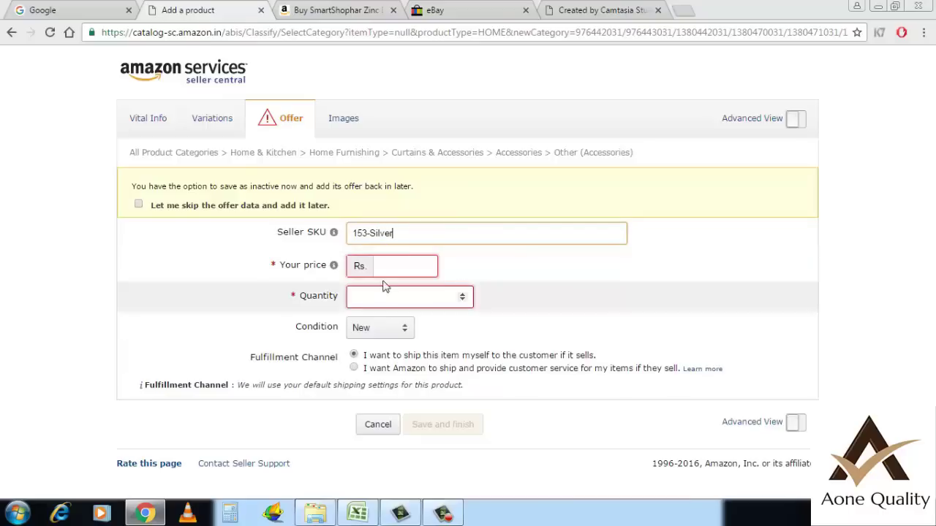
- Set the offer's price to Rs. 750 and the quantity to 10
key(Tab)
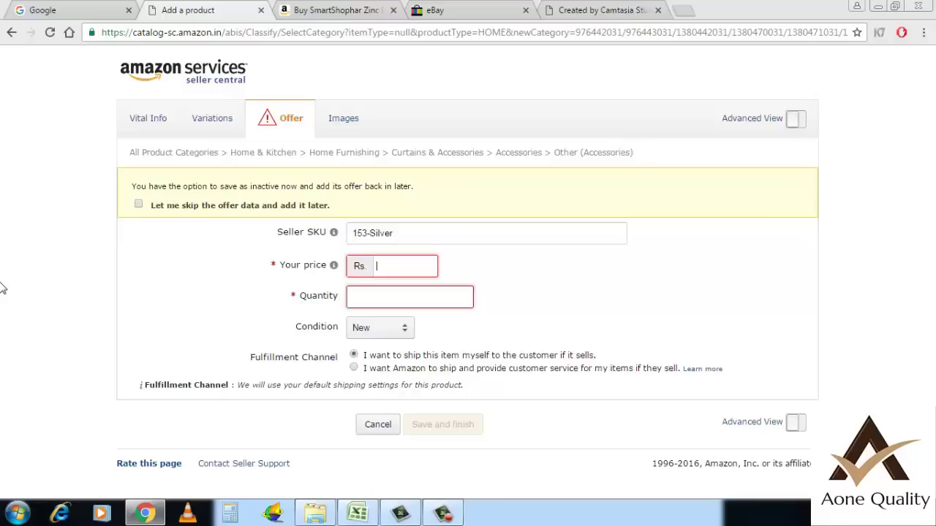
text(750)
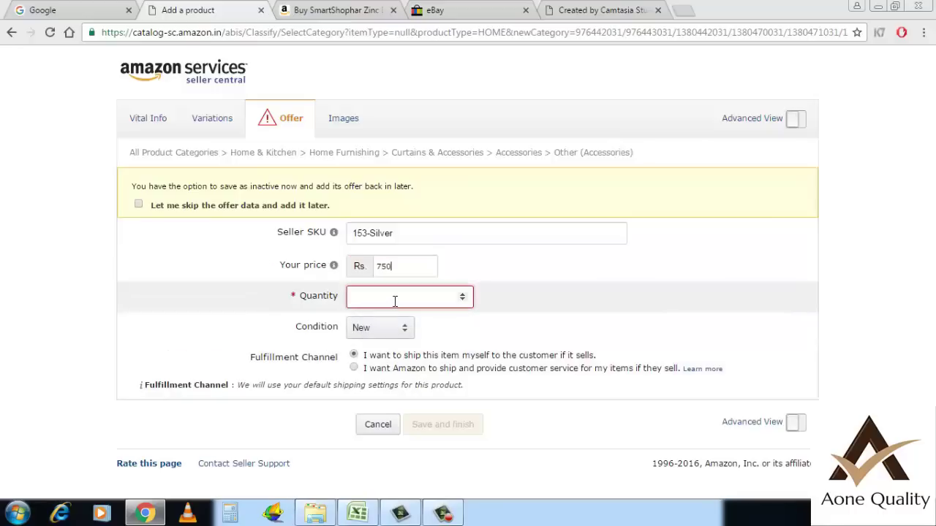
click(394, 299)
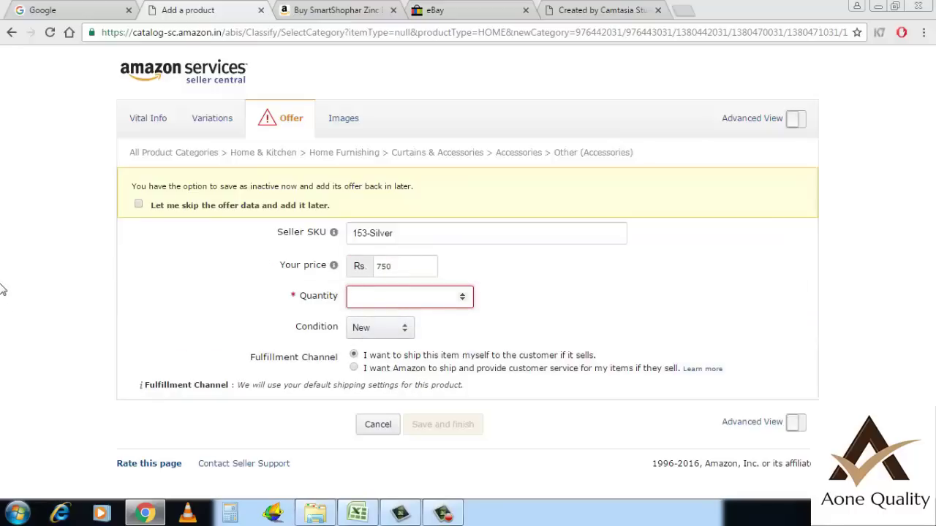
text(10)
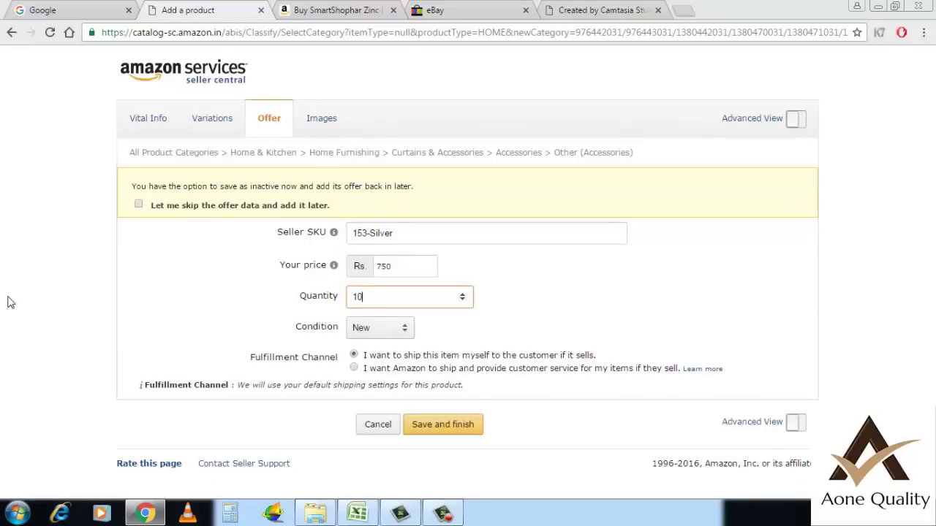
- Change the offer's quantity to 5
key(BackSpace)
key(BackSpace)
text(5)
click(29, 309)
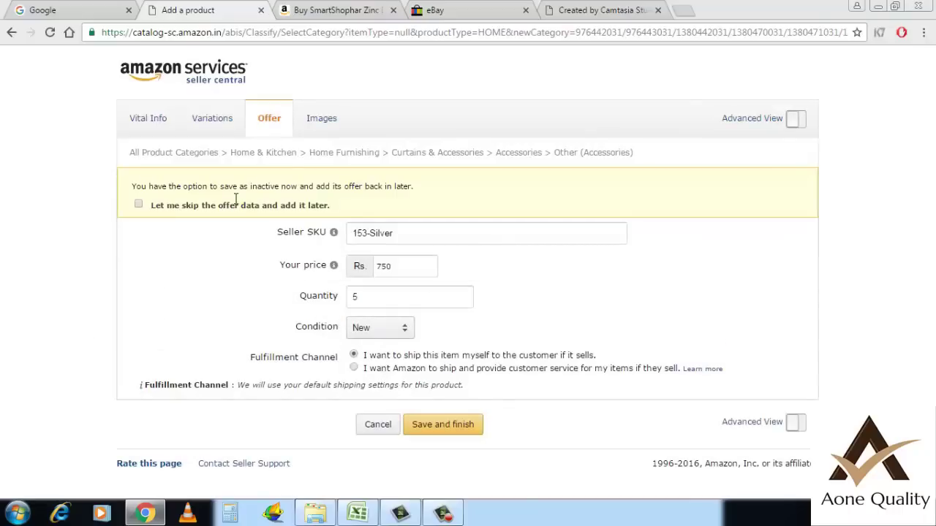
- Upload the image file 153SS from the Curtain + Handles folder as the listing's main image
click(325, 120)
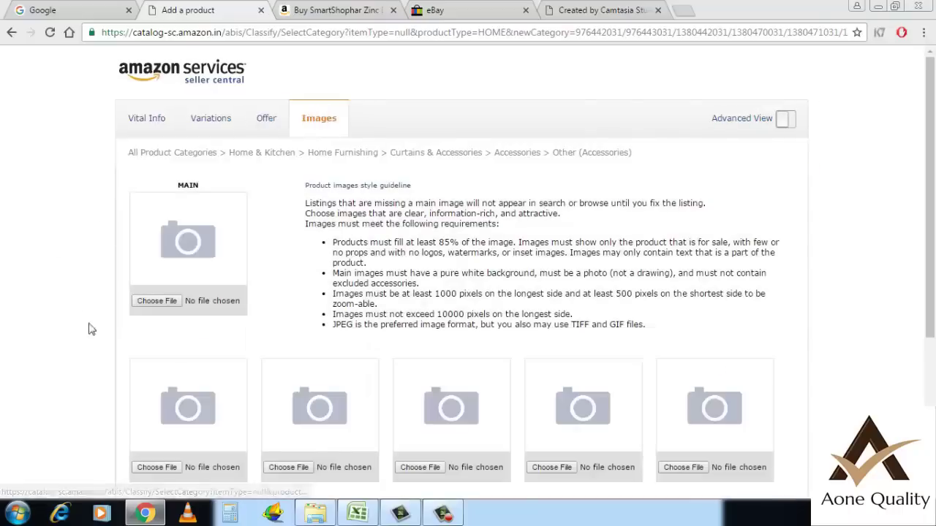
click(146, 303)
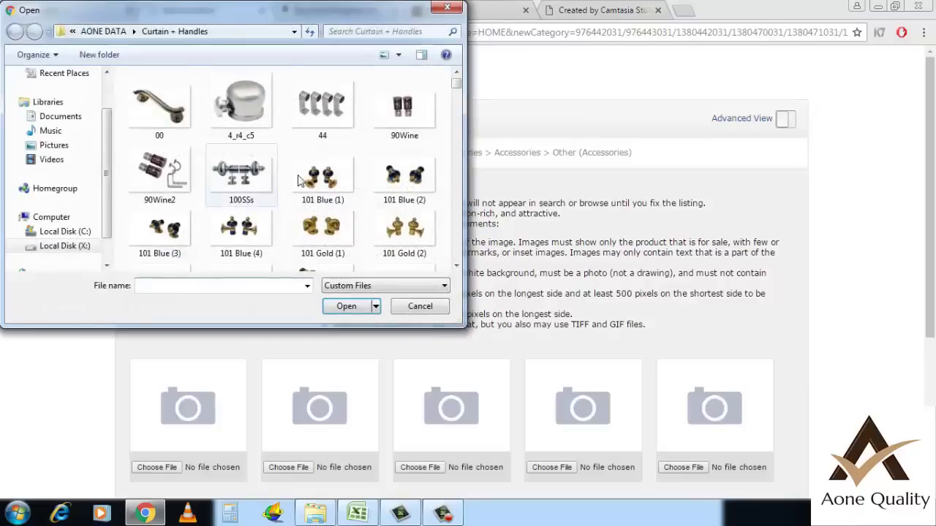
drag(455, 88, 465, 143)
click(406, 167)
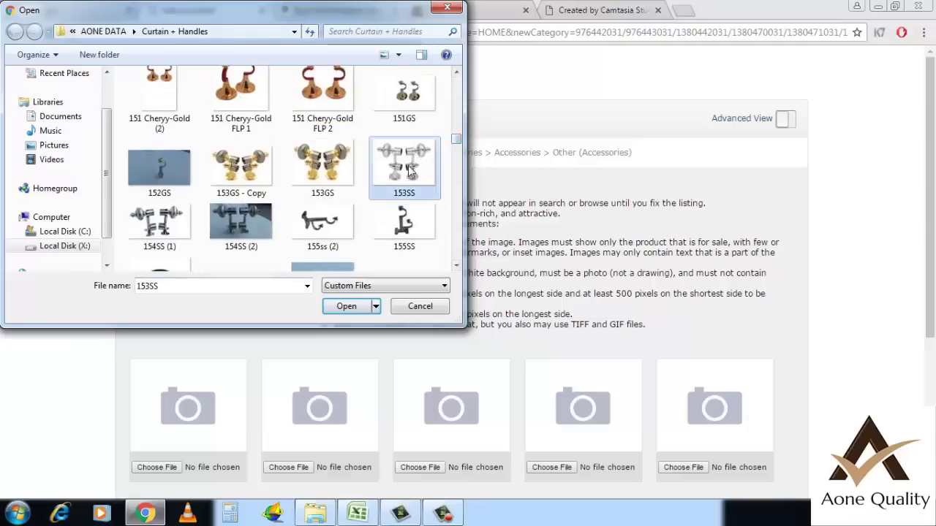
double_click(408, 172)
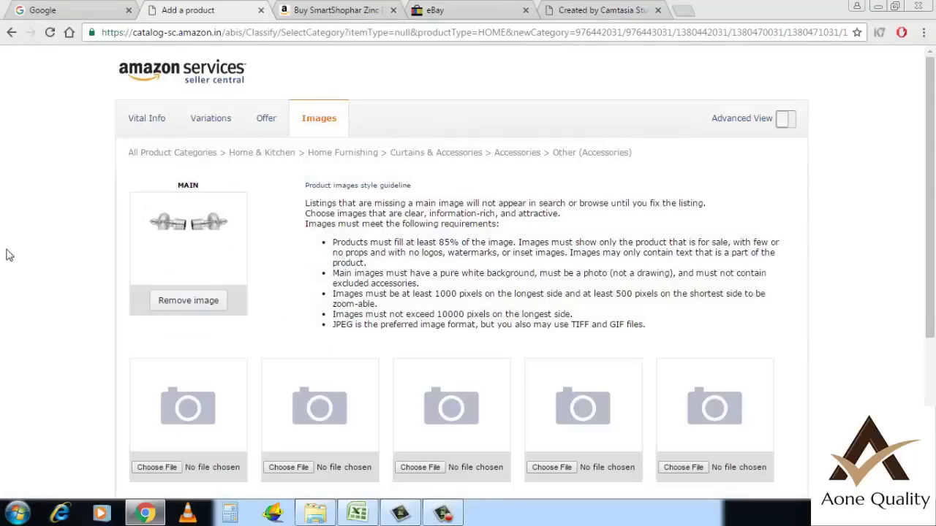
- Save and finish the new product listing, leaving the additional image slots empty
scroll(42, 249, down, 3)
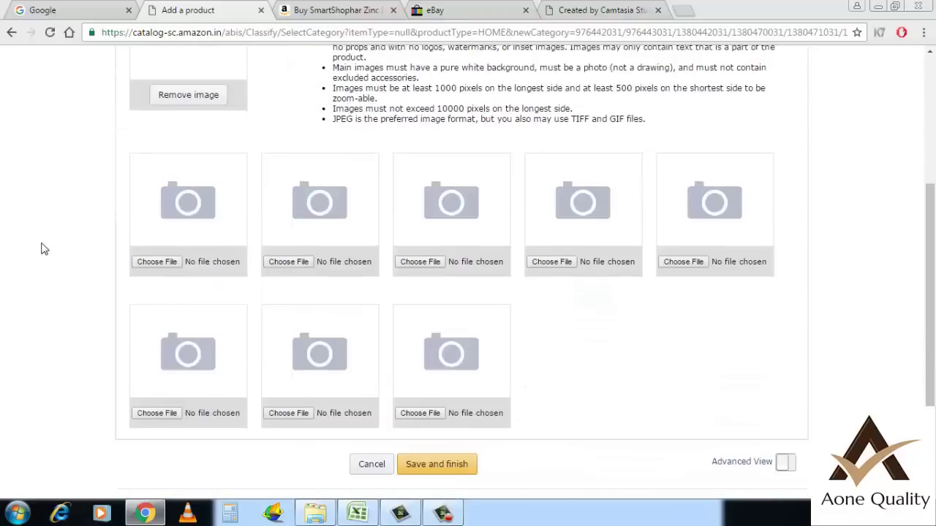
scroll(41, 249, down, 1)
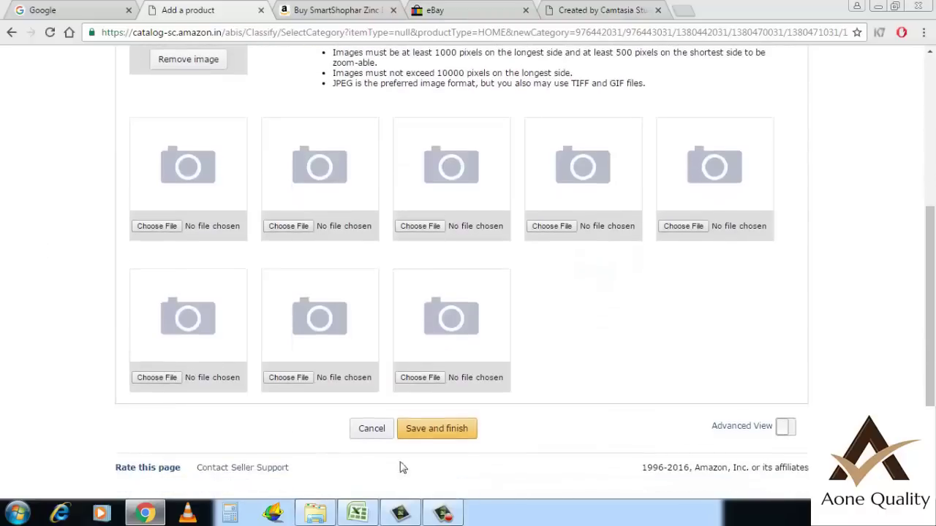
click(438, 430)
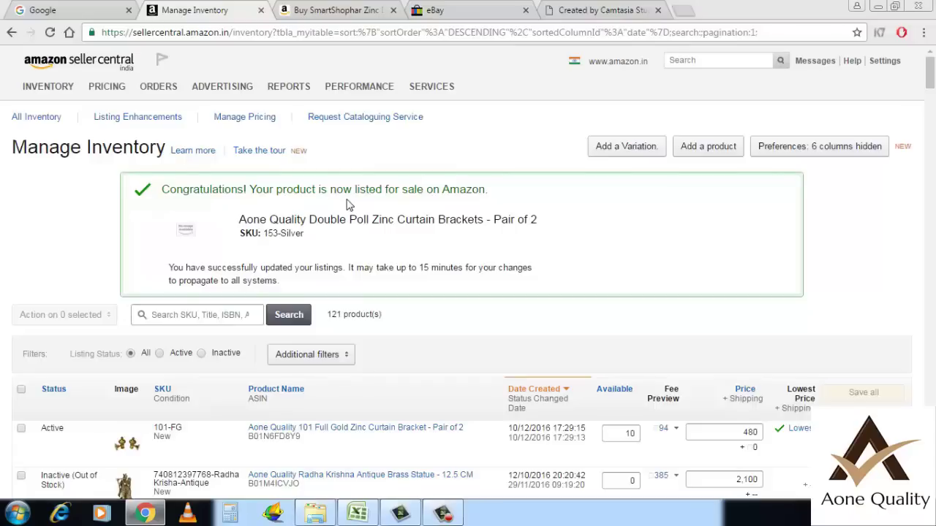
- Review the listing confirmation and reload the full inventory list to include the new product
scroll(456, 381, down, 2)
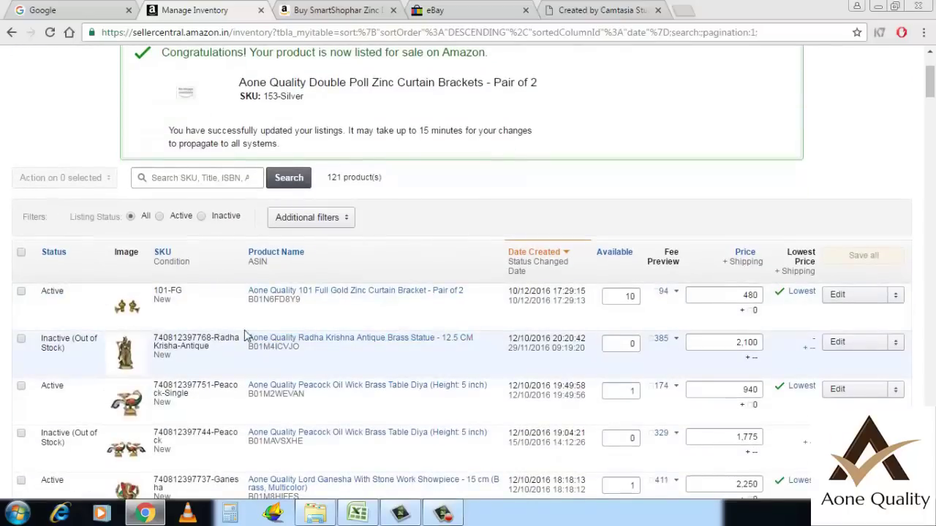
scroll(247, 332, up, 2)
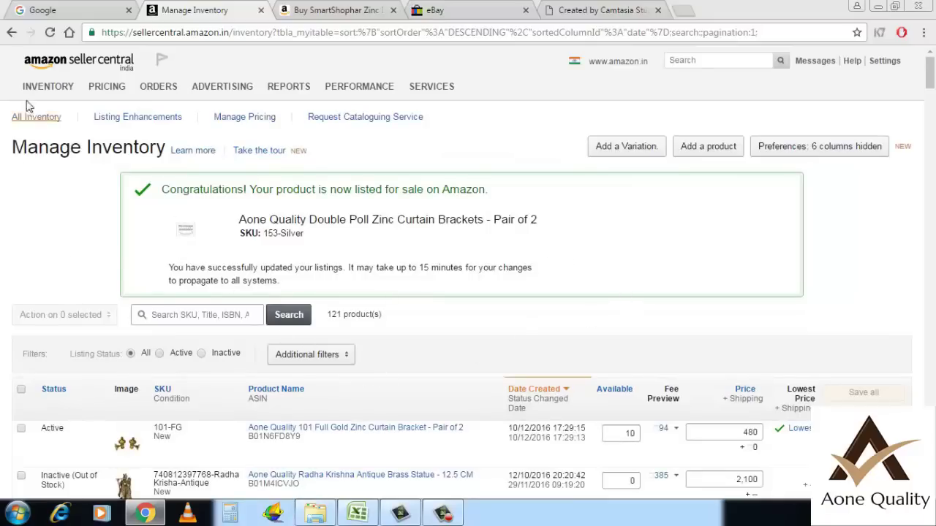
mouse_move(37, 92)
click(47, 117)
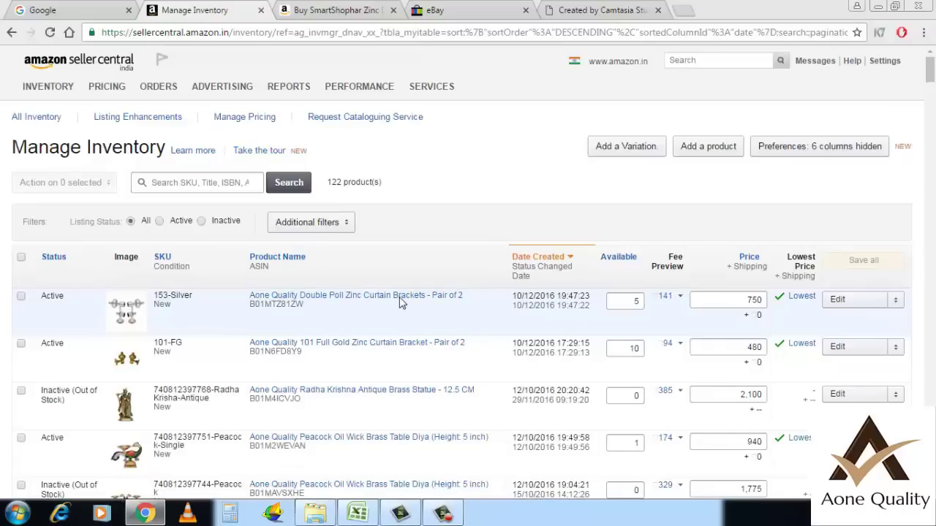
- Open the 153-Silver product's Amazon page in a new tab and examine its price, image and technical details
right_click(373, 303)
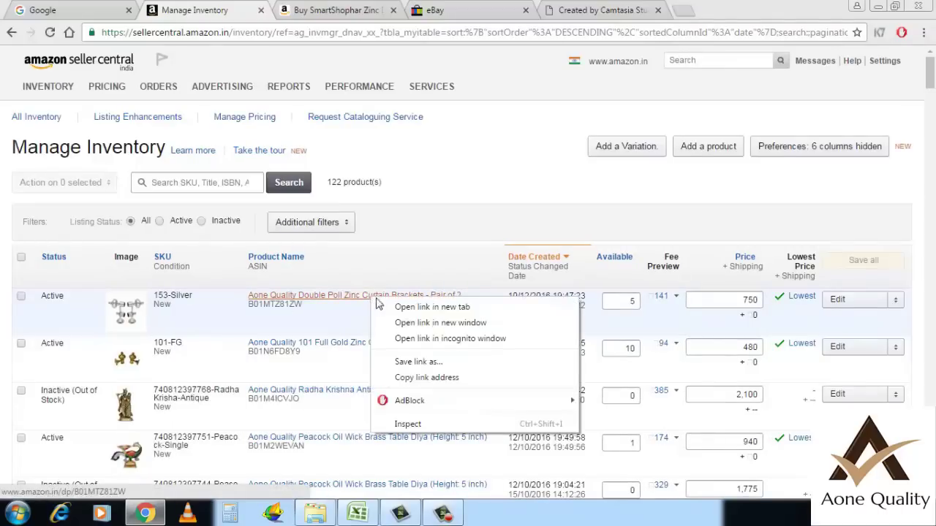
click(397, 306)
click(314, 17)
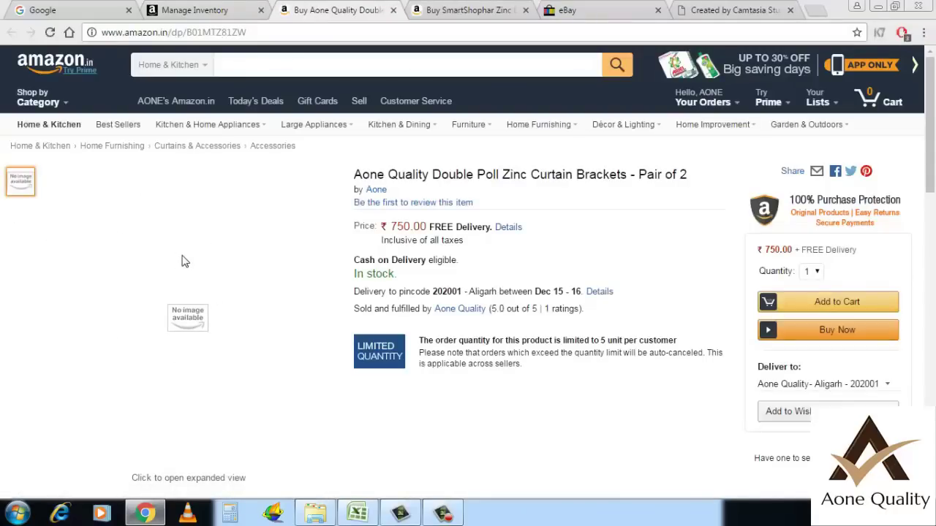
scroll(184, 262, down, 5)
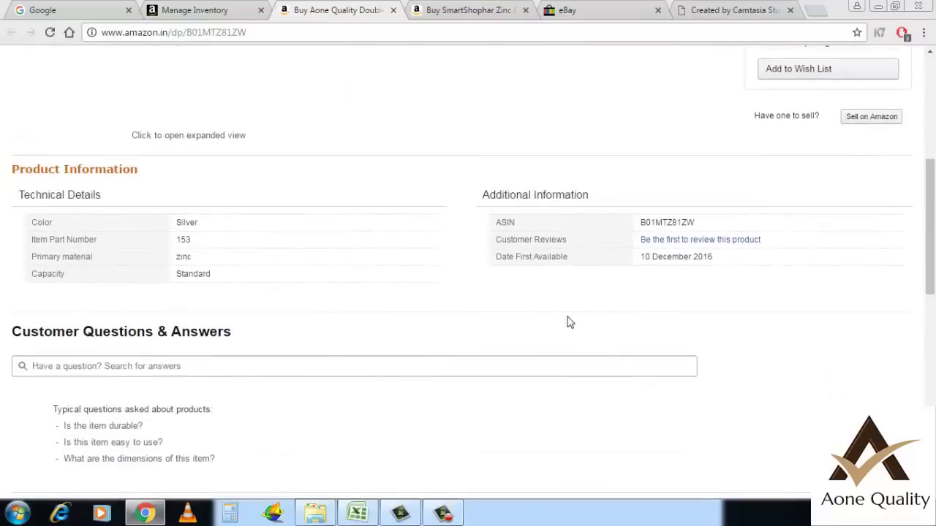
scroll(212, 365, down, 1)
scroll(326, 314, up, 5)
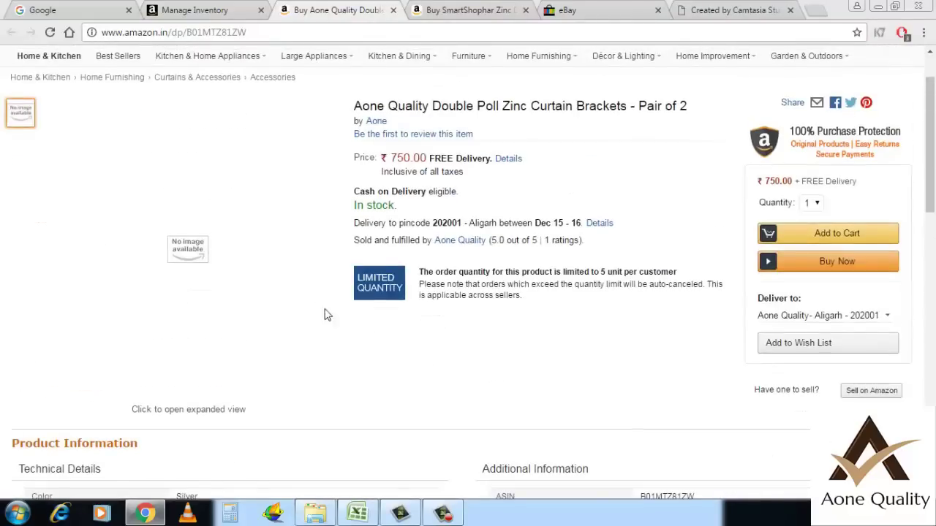
scroll(249, 289, up, 1)
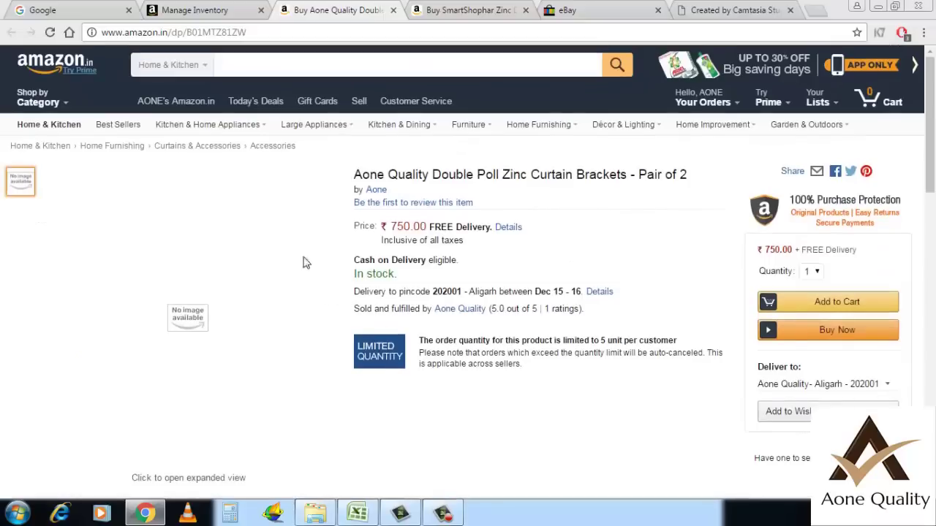
- Close the new product's Amazon page and look over the Manage Inventory list
click(212, 10)
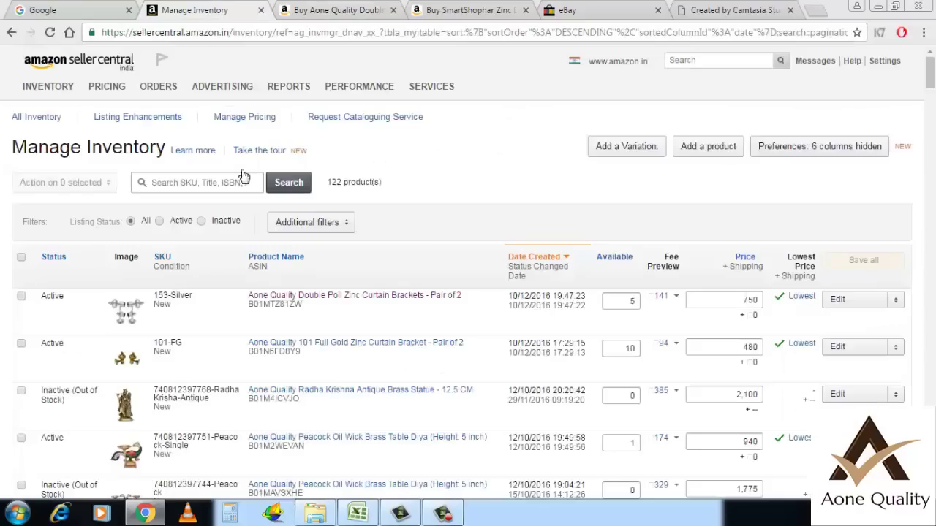
click(343, 10)
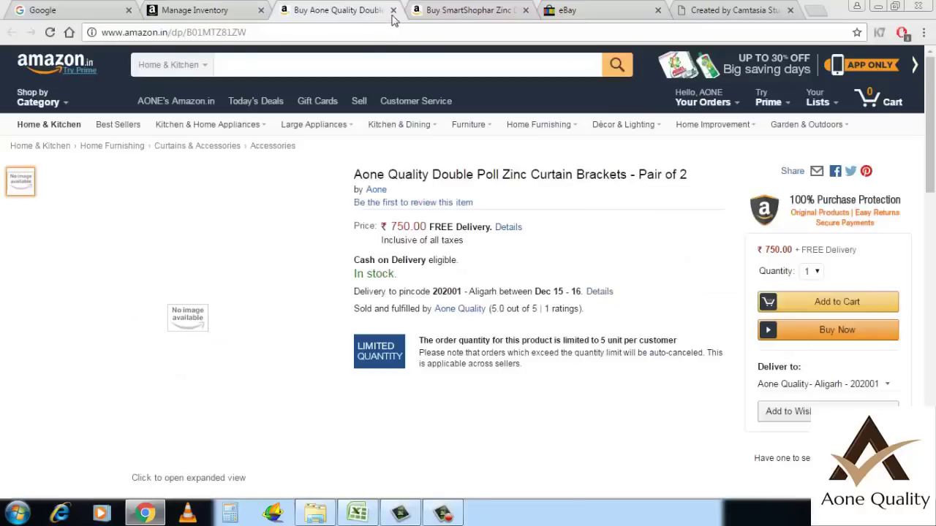
click(393, 10)
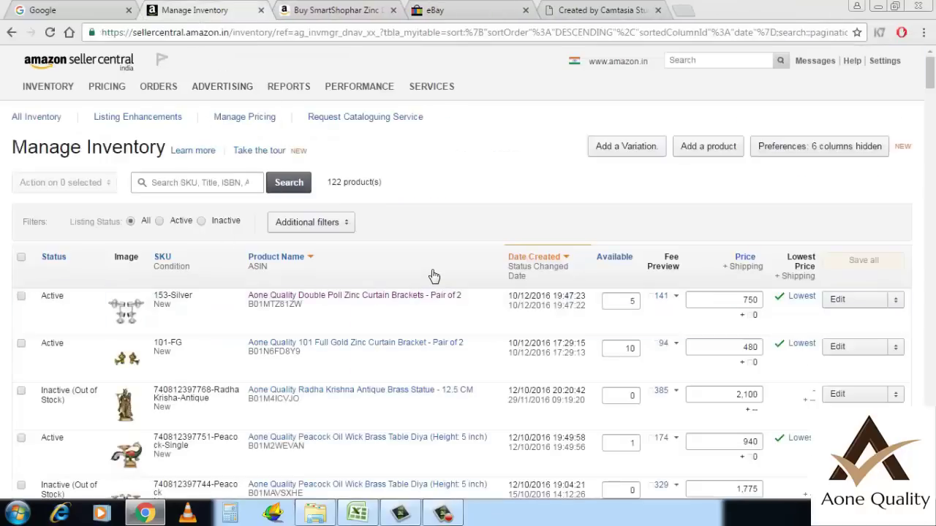
scroll(434, 272, down, 3)
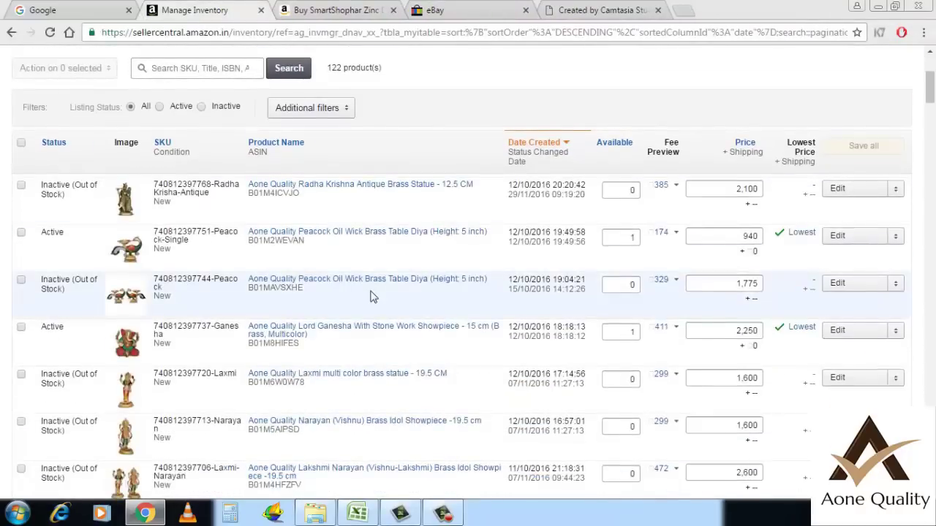
scroll(433, 293, up, 3)
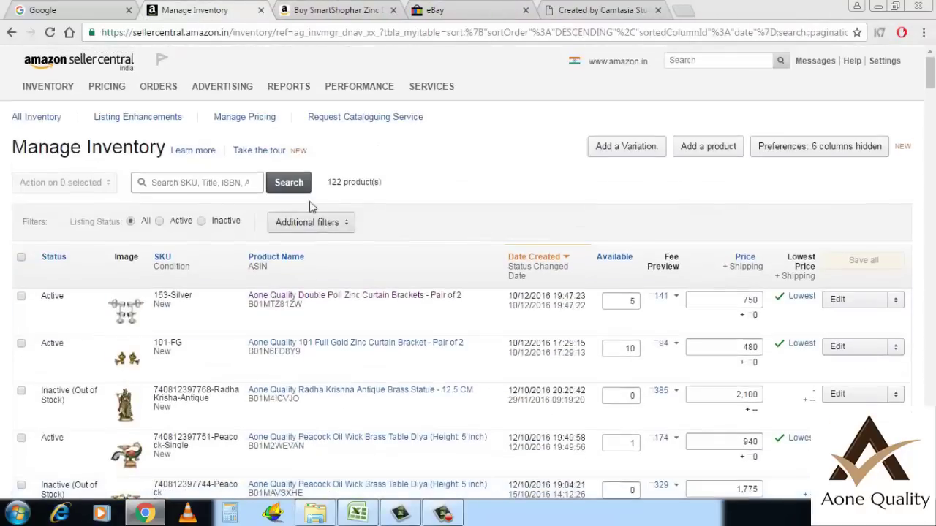
- Copy the Product Description text from the SmartShophar curtain bracket page
click(314, 10)
scroll(7, 282, down, 10)
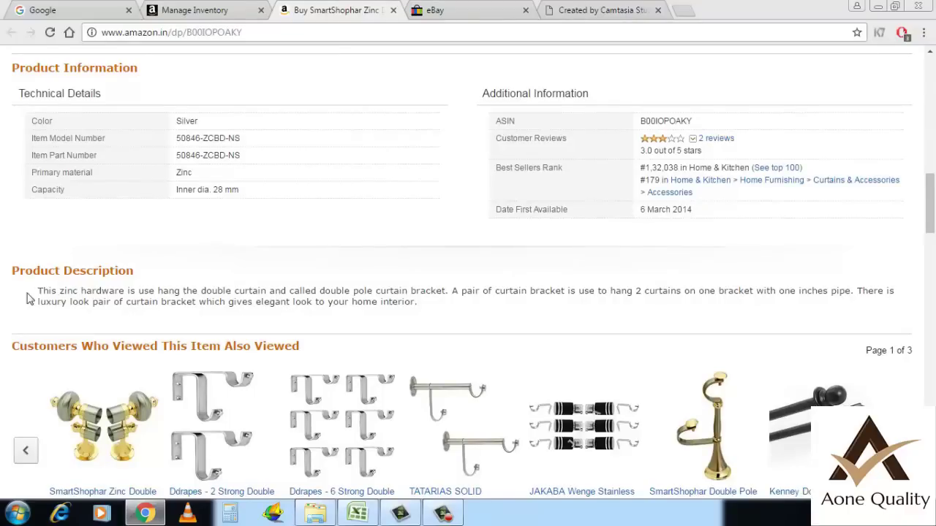
drag(38, 291, 89, 308)
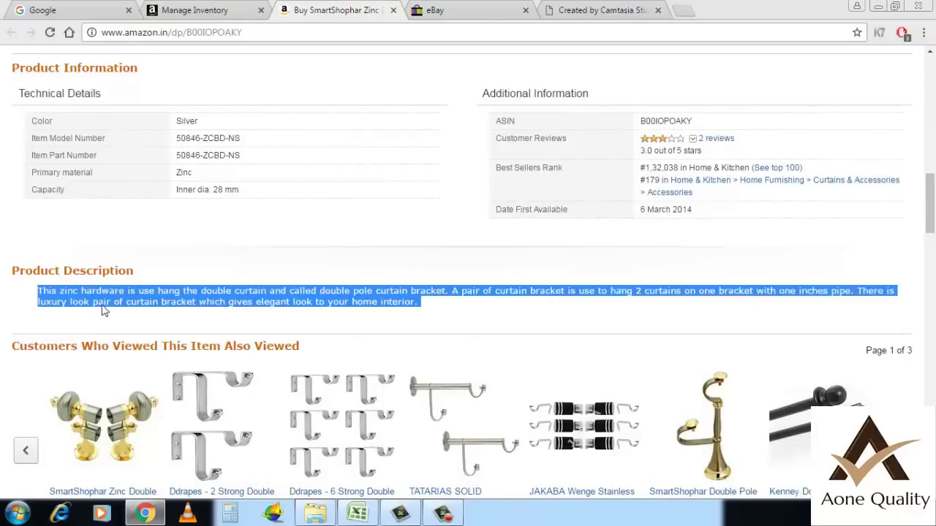
right_click(103, 311)
click(136, 314)
- Open the 153-Silver listing for editing and paste the copied text as its description
scroll(285, 268, up, 5)
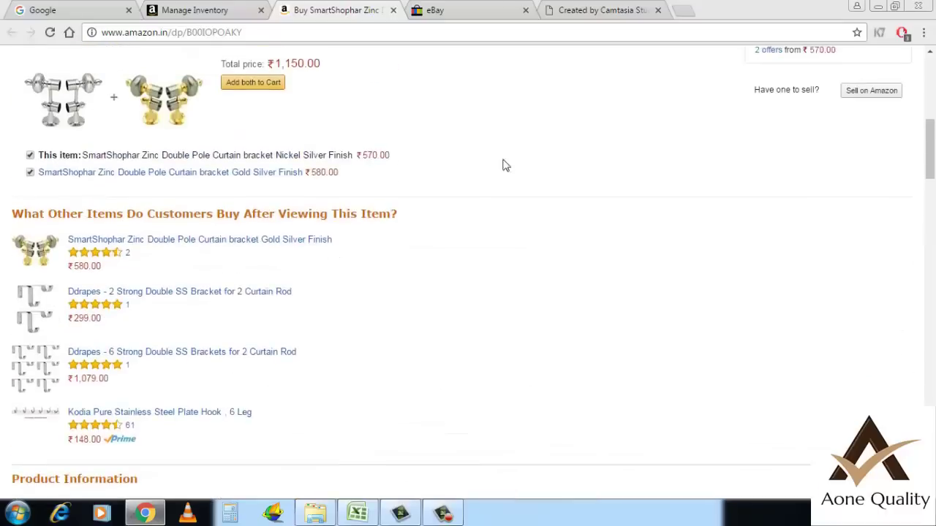
scroll(358, 276, up, 5)
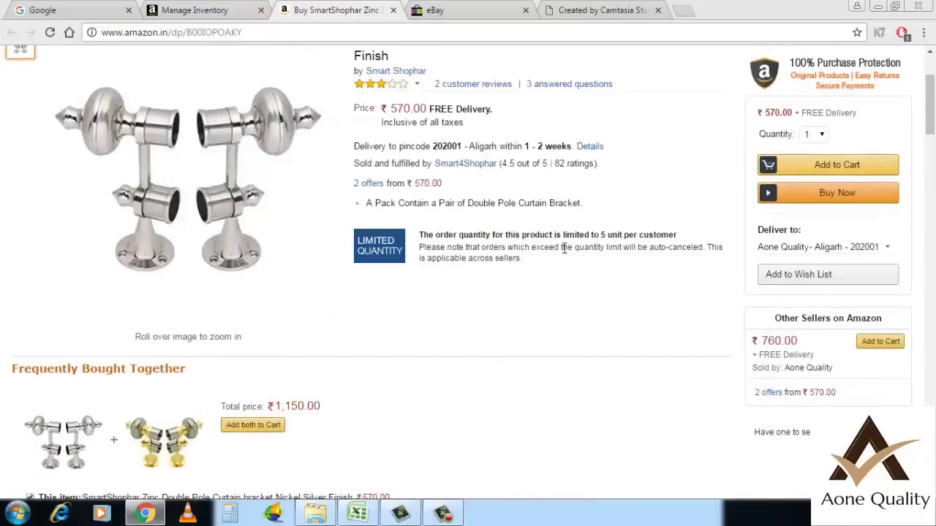
scroll(563, 285, up, 1)
click(195, 9)
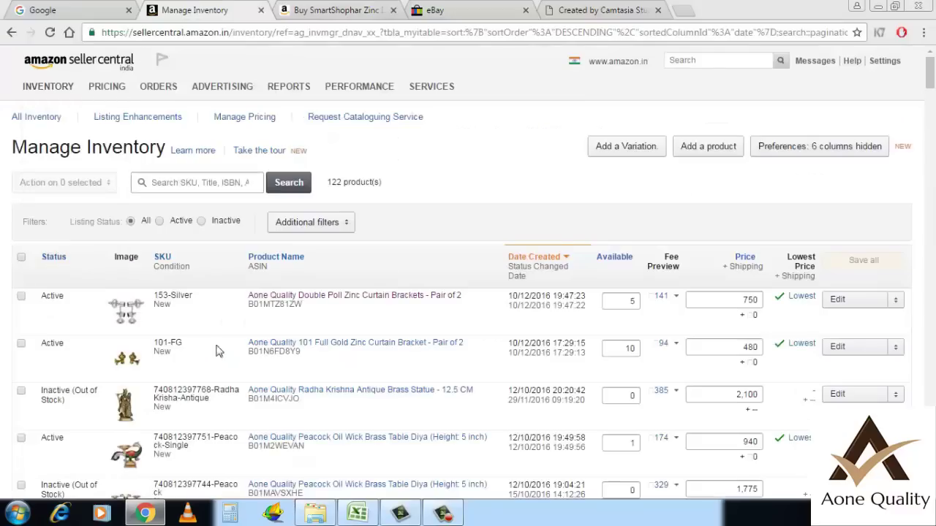
click(834, 300)
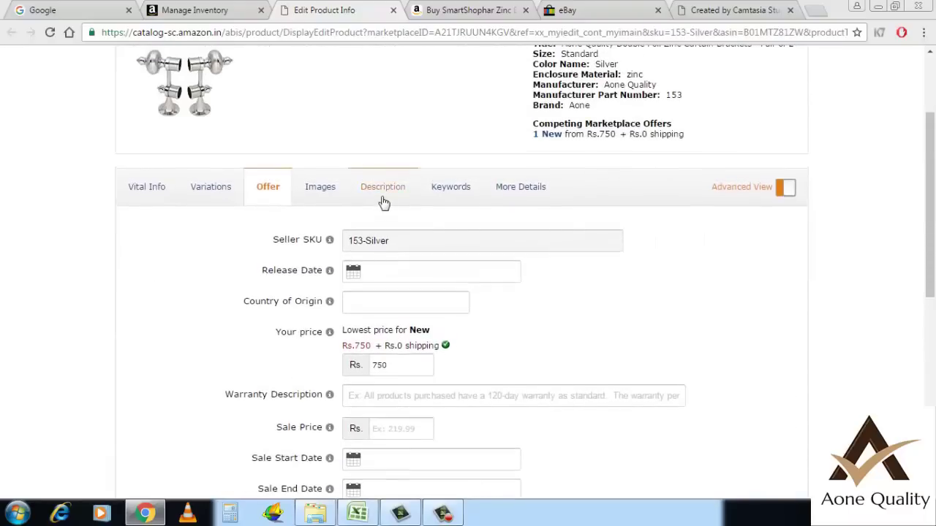
click(382, 187)
right_click(414, 315)
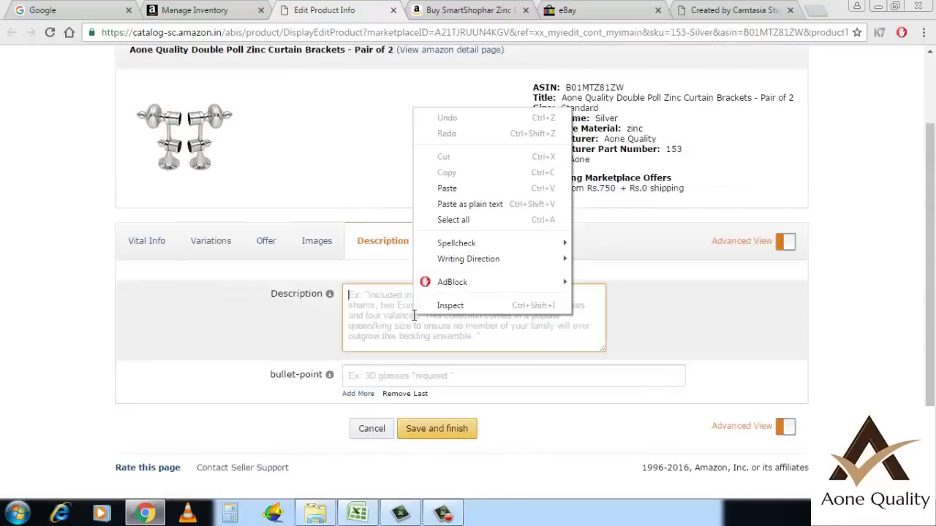
click(447, 188)
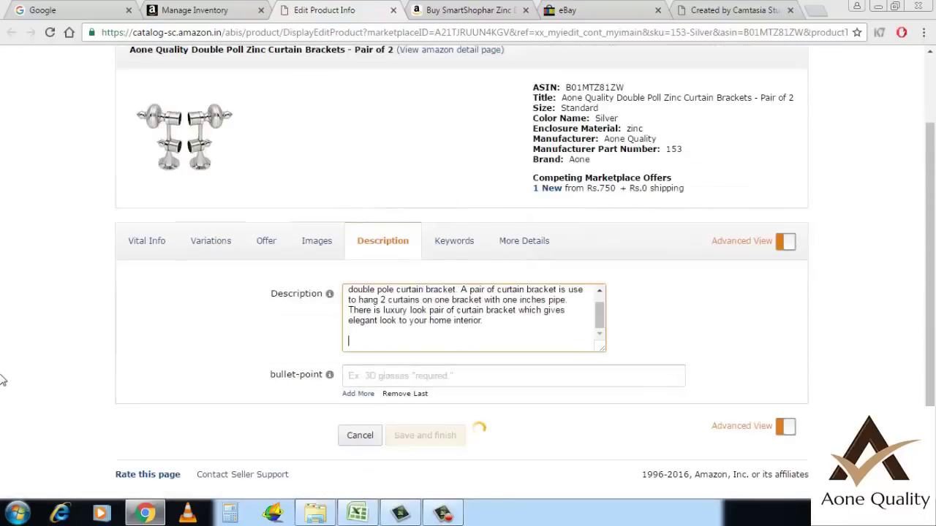
- Select the empty bullet-point field, check the bullet point on the SmartShophar product page, and close that page
click(394, 377)
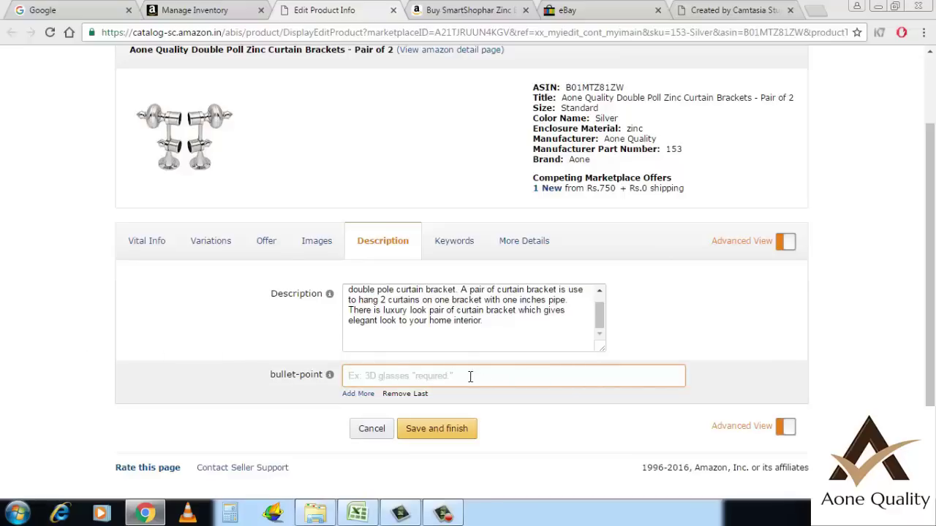
click(474, 9)
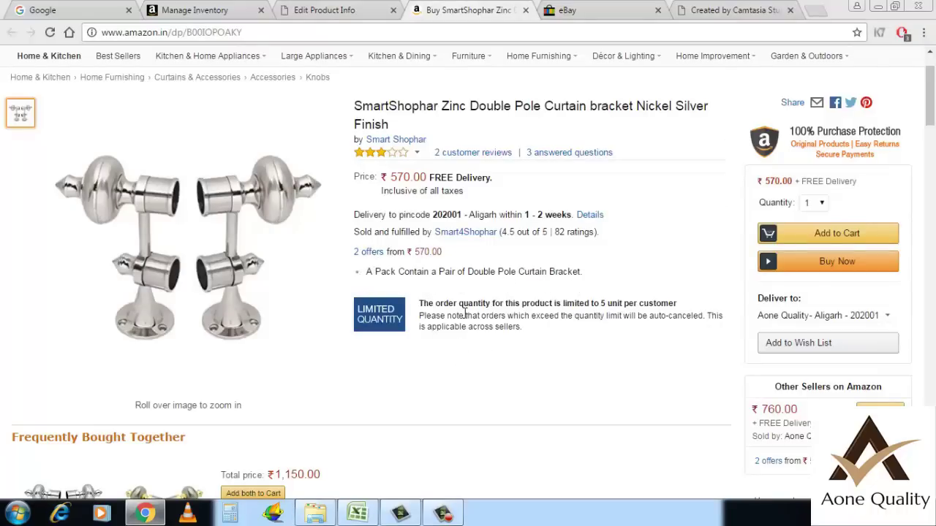
click(525, 11)
- Open the product pages of the 101 Teak Gold and 101 Pink Gold curtain brackets from the inventory list in new tabs
click(219, 9)
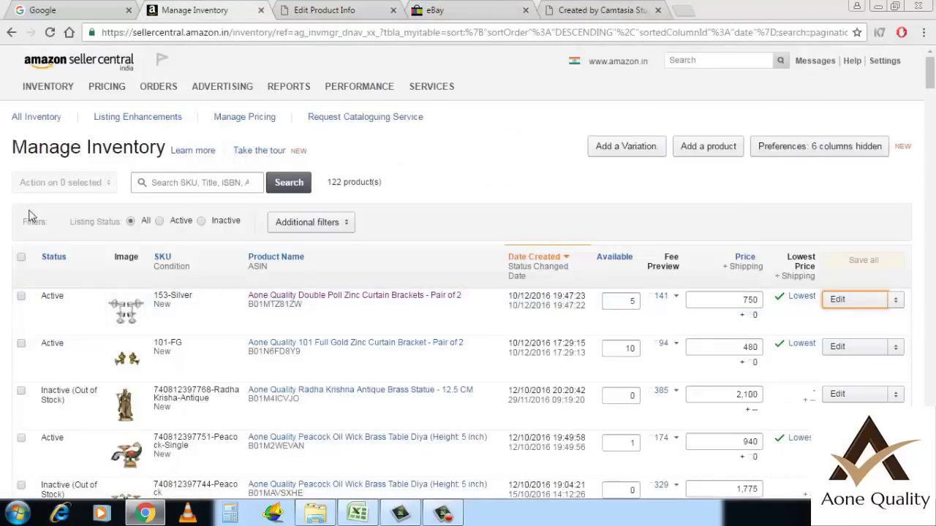
scroll(264, 335, down, 5)
scroll(263, 335, down, 10)
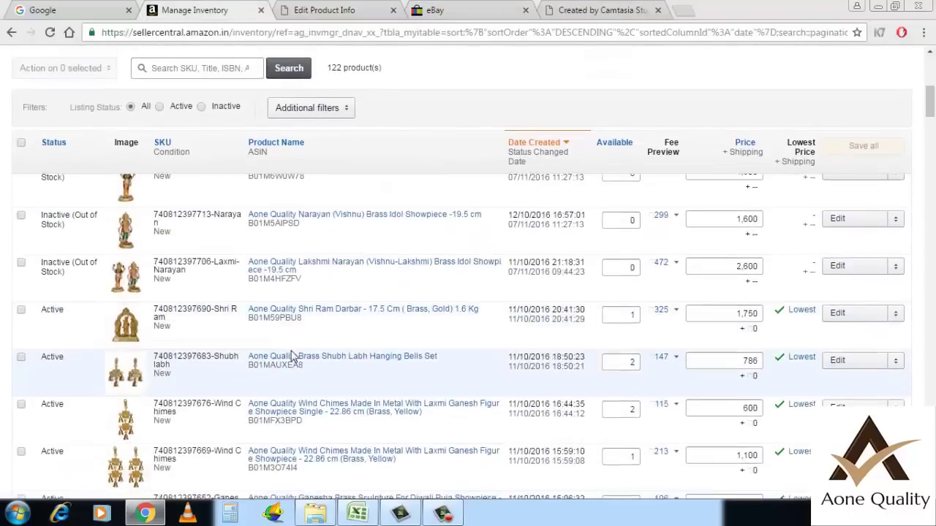
scroll(291, 355, down, 10)
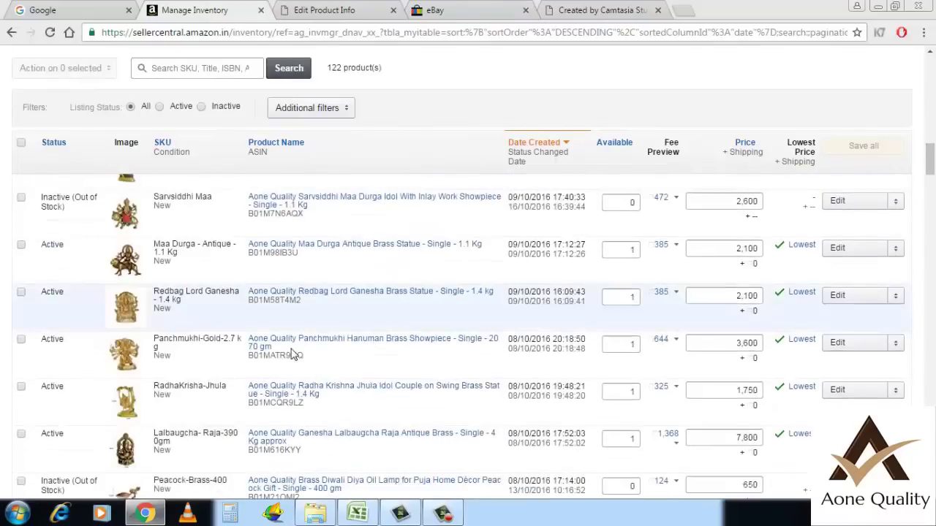
scroll(291, 356, down, 5)
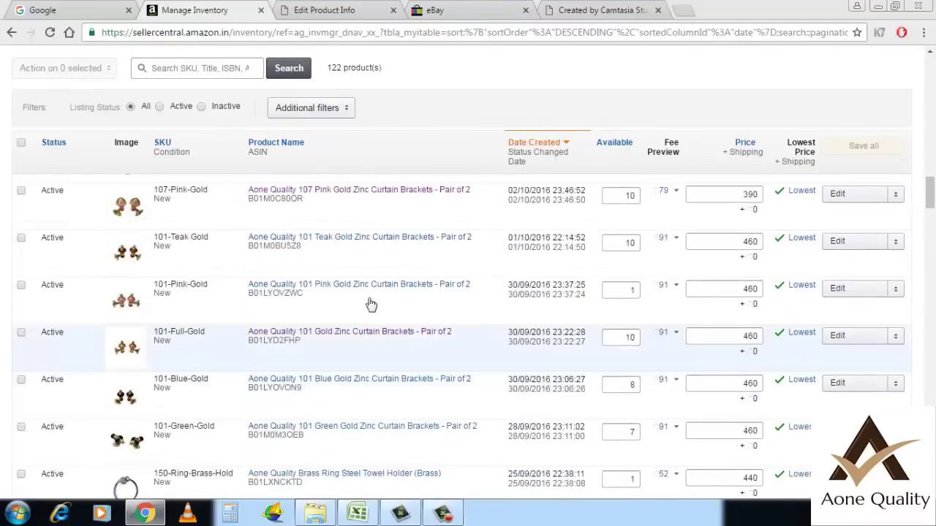
right_click(358, 243)
click(417, 250)
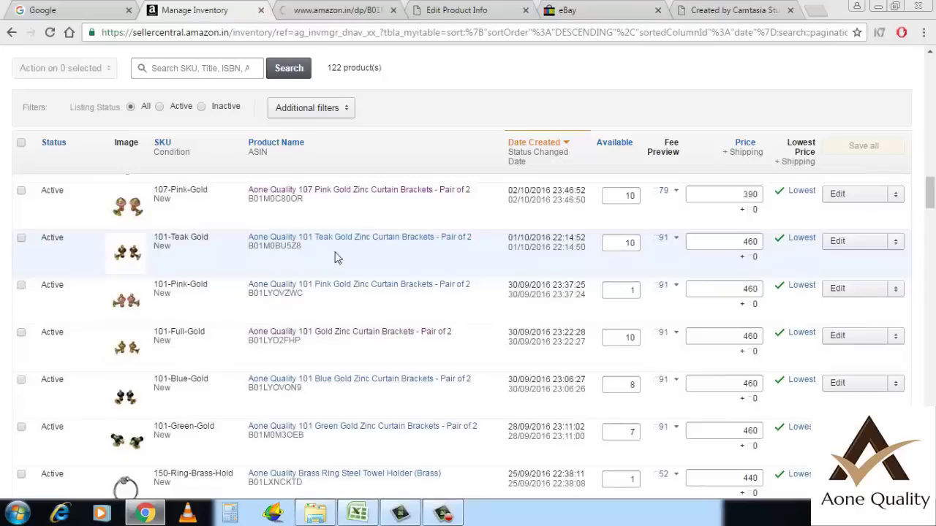
right_click(310, 285)
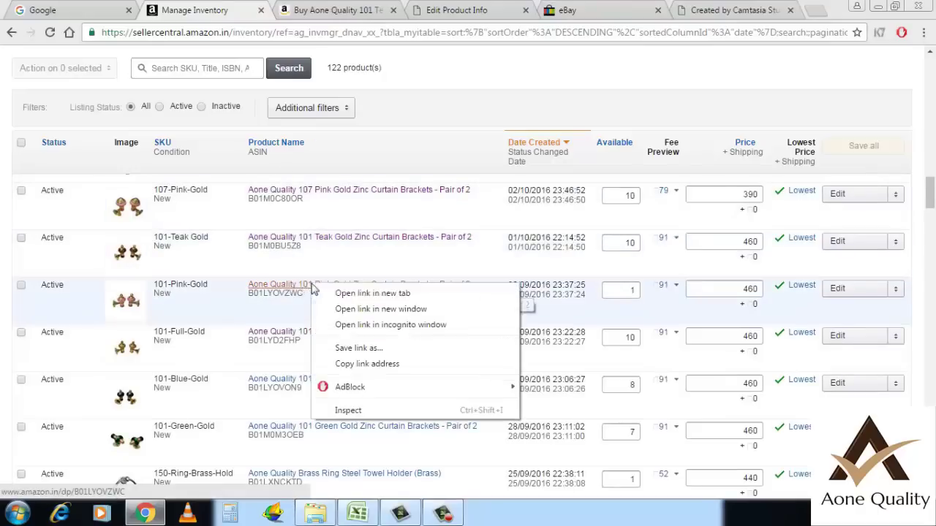
click(344, 293)
- Review the bullet points on the Teak Gold and Pink Gold bracket pages, and close the Pink Gold page
click(287, 10)
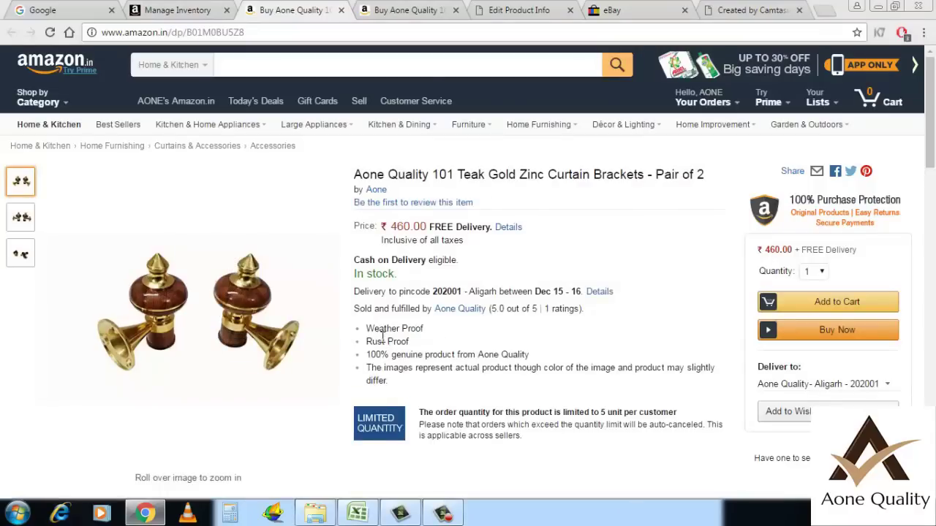
click(400, 10)
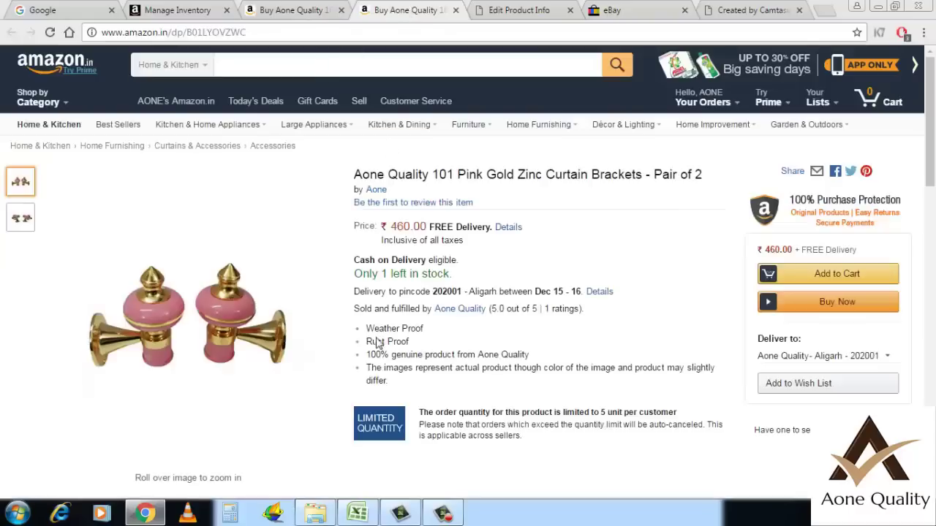
click(455, 10)
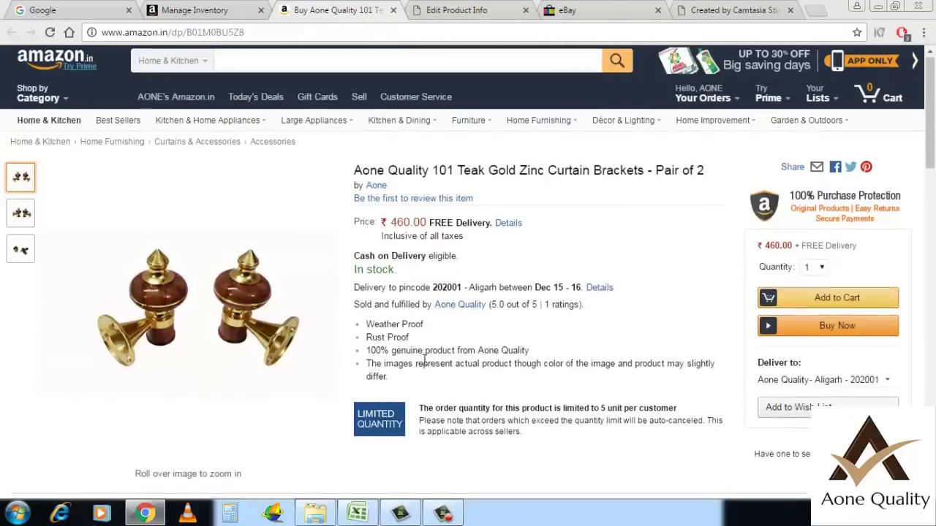
- Copy "Weather Proof" from the Teak Gold bracket page and paste it as the 153-Silver listing's first bullet point
scroll(430, 353, down, 1)
click(469, 9)
click(359, 11)
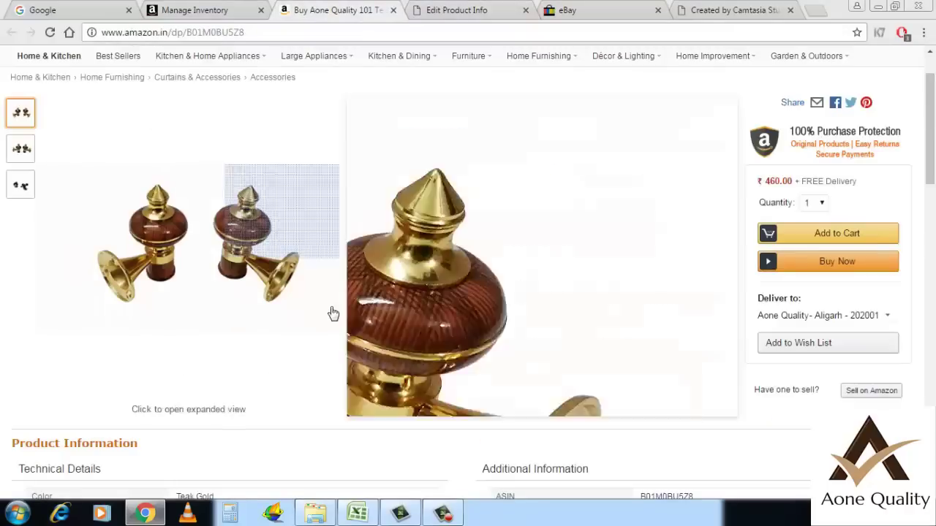
drag(368, 260, 441, 260)
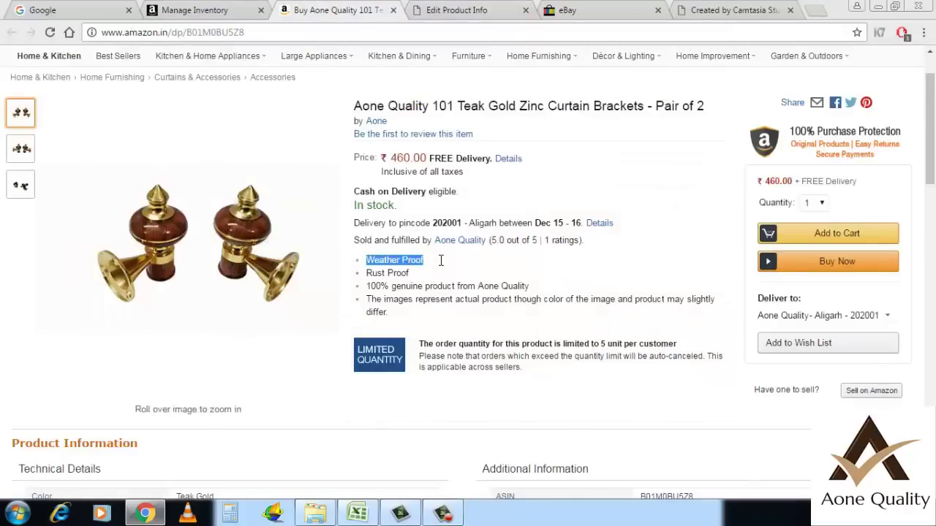
right_click(426, 261)
click(445, 268)
click(448, 10)
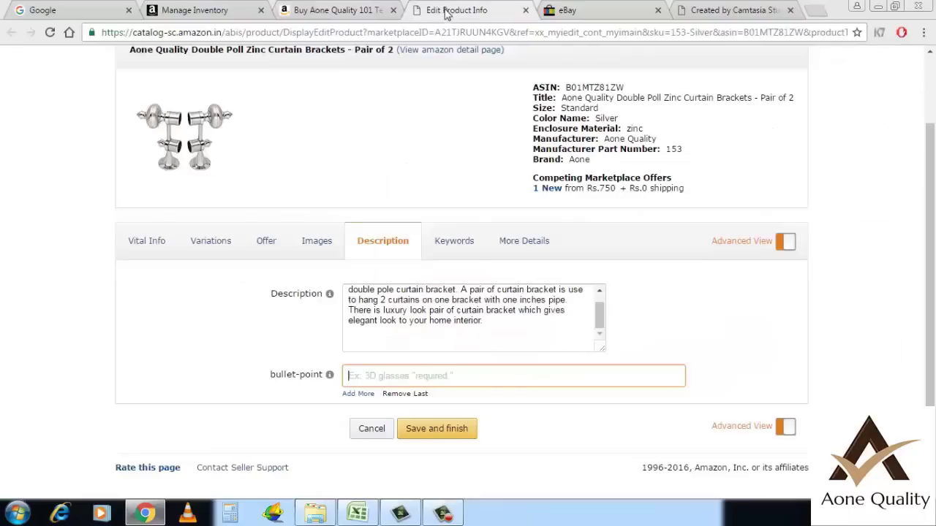
click(383, 375)
right_click(388, 378)
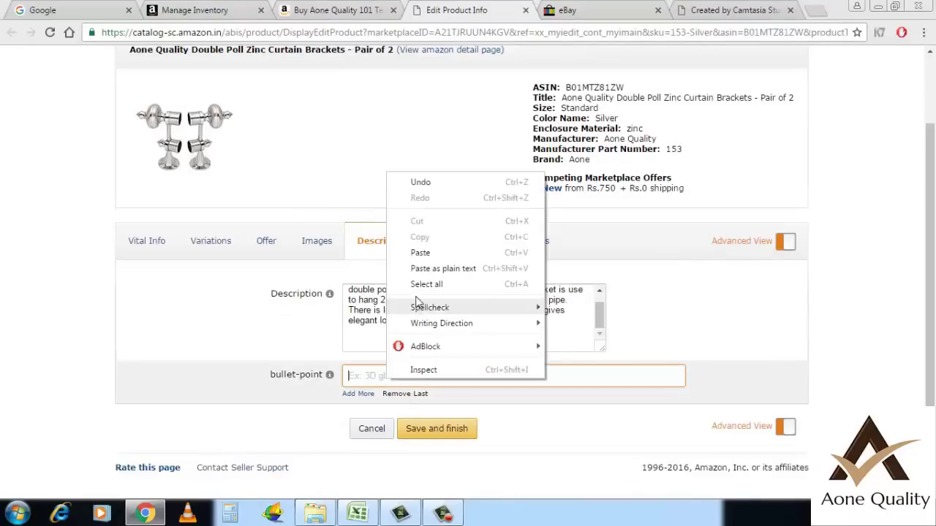
click(420, 253)
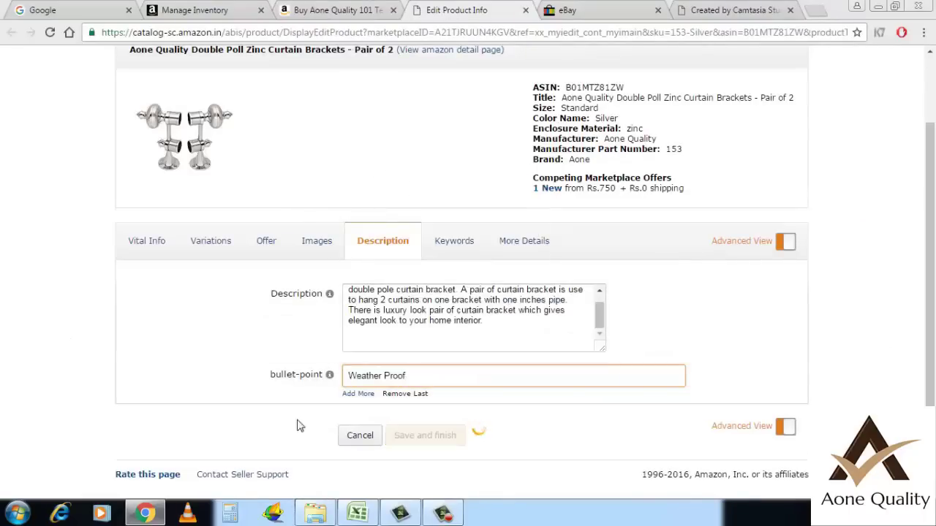
- Add a second bullet point to the 153-Silver listing and fill it with "Rust Proof" copied from the Teak Gold page
click(354, 394)
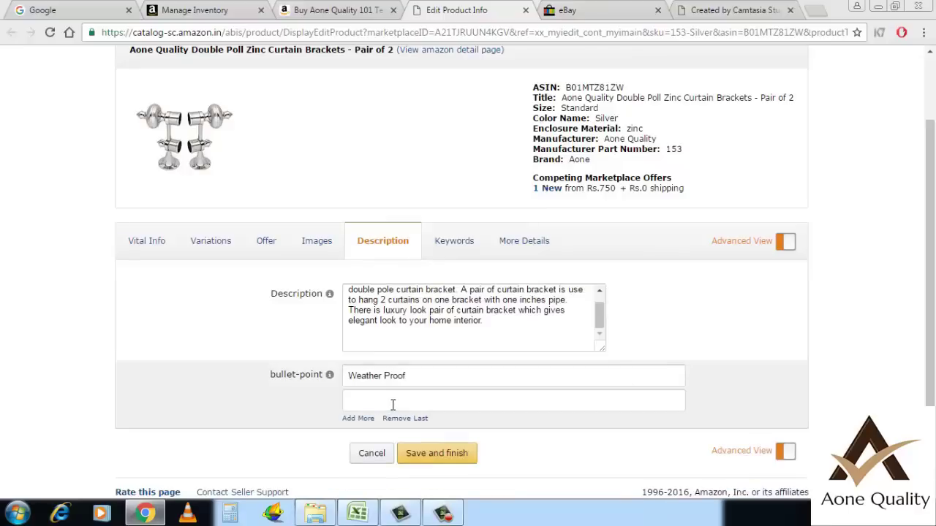
click(351, 397)
click(358, 9)
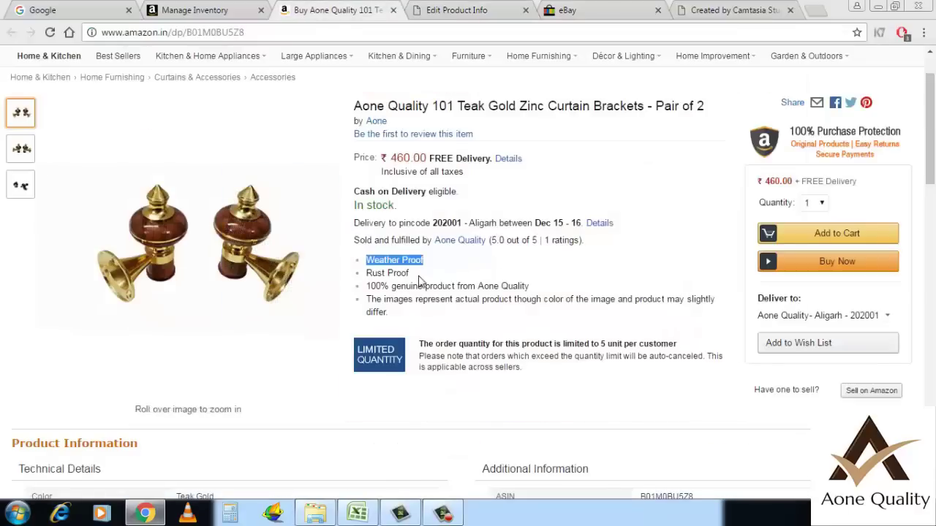
drag(367, 272, 409, 273)
right_click(411, 276)
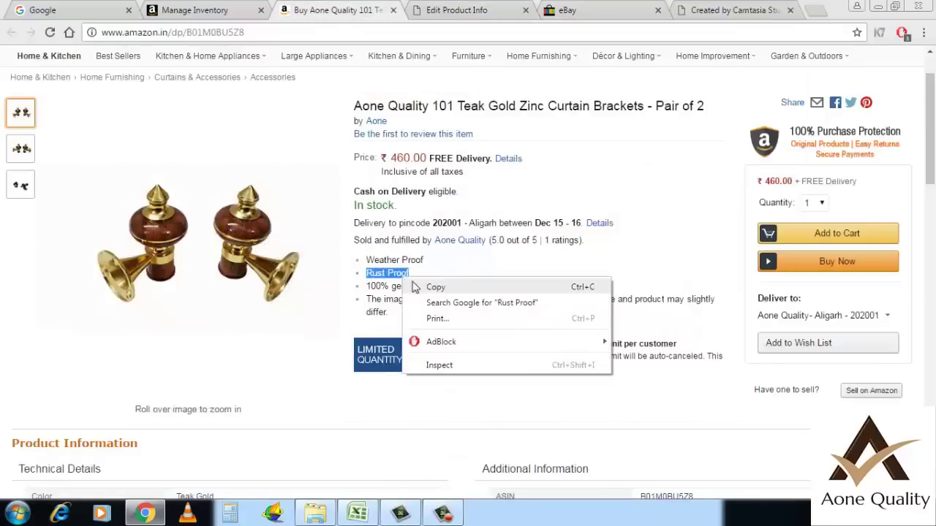
click(424, 284)
click(430, 10)
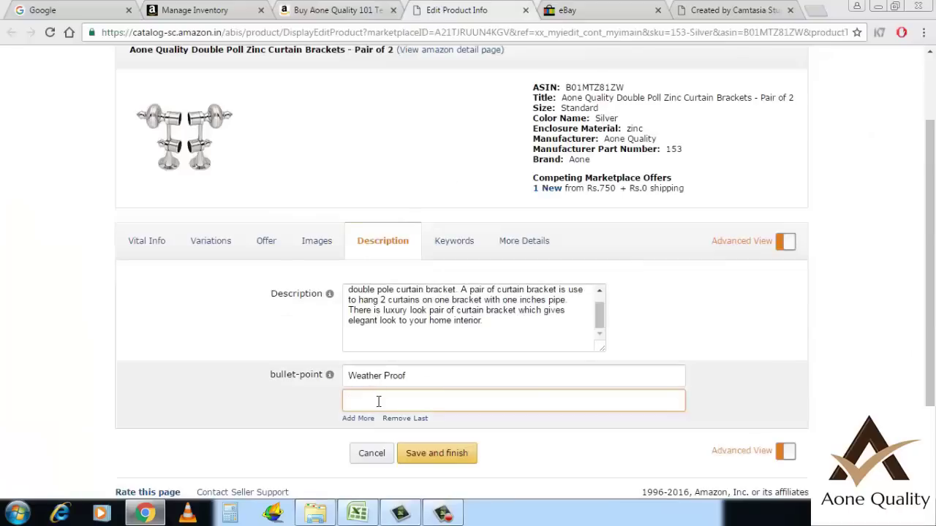
right_click(378, 401)
click(413, 275)
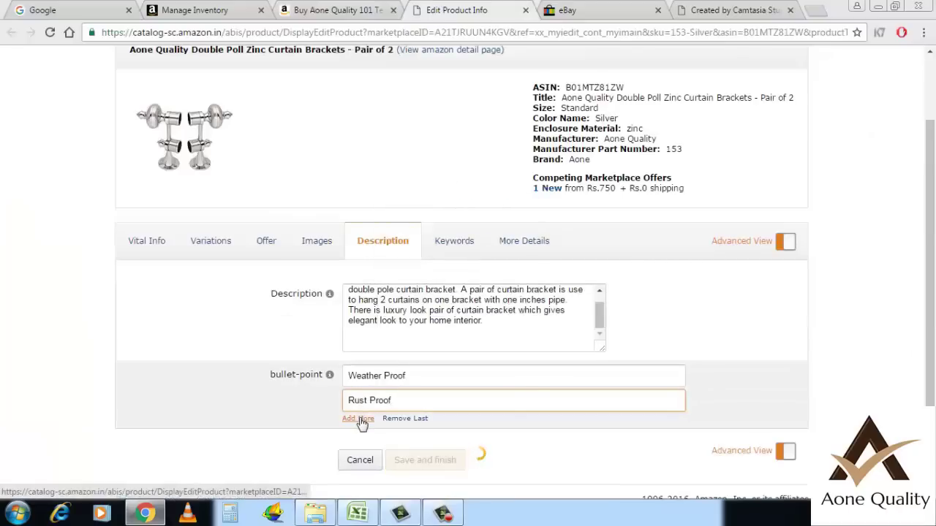
- Add a third bullet point containing "100% genuine product from Aone Quality", copied from the Teak Gold page
click(358, 418)
scroll(322, 366, down, 1)
click(382, 371)
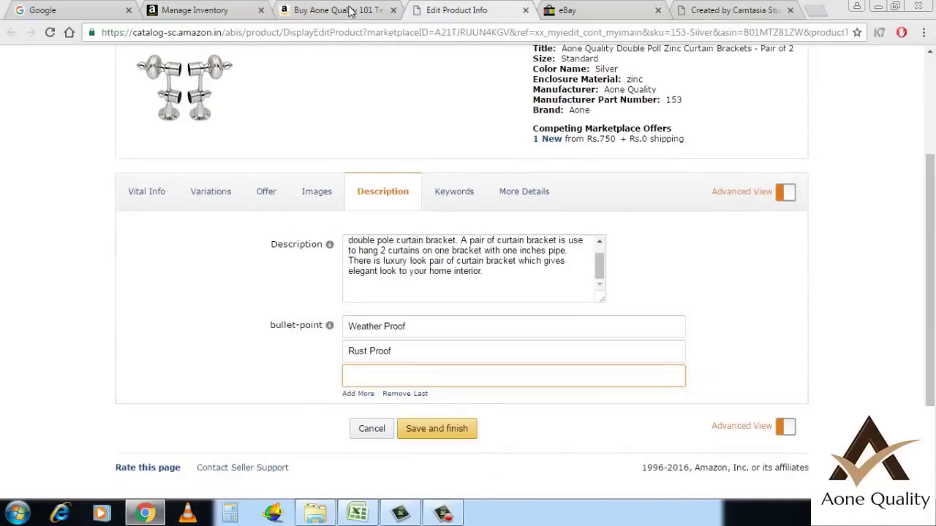
click(336, 10)
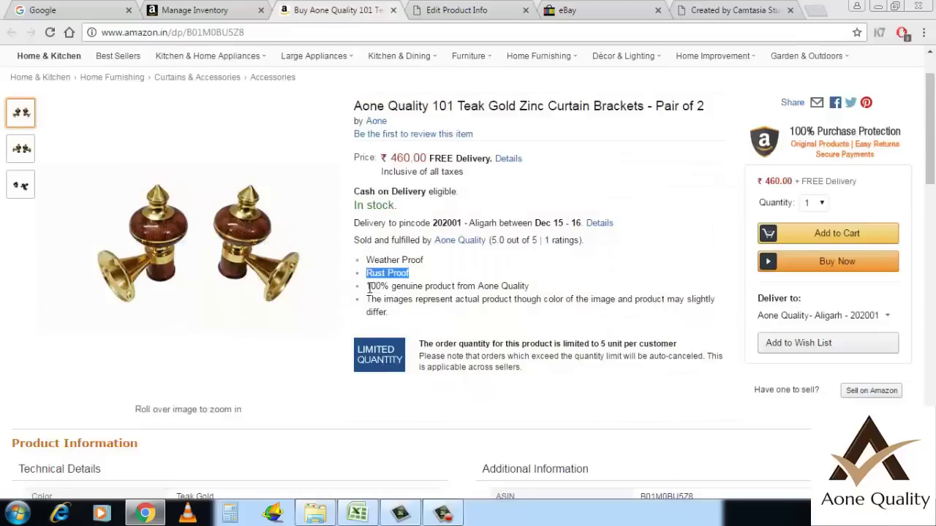
drag(367, 287, 524, 282)
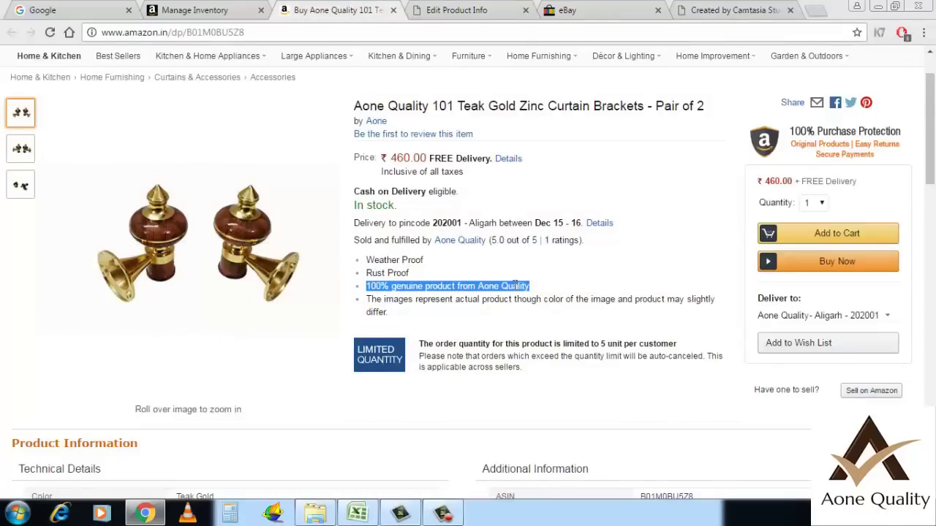
right_click(516, 285)
click(547, 294)
click(450, 9)
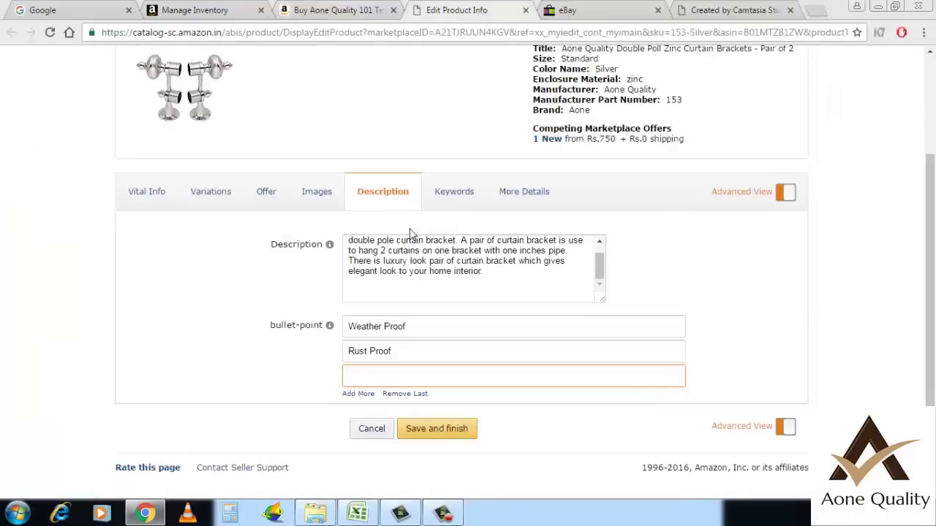
right_click(385, 375)
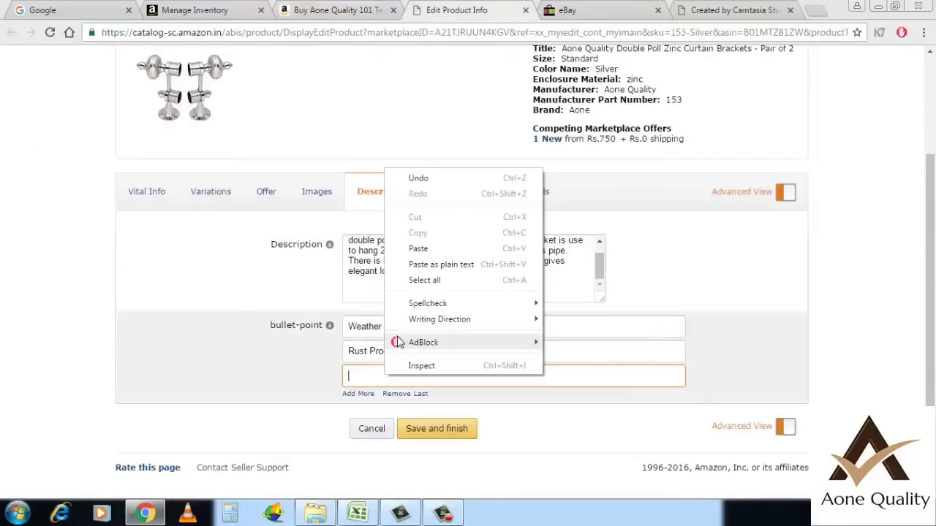
click(424, 250)
key(Return)
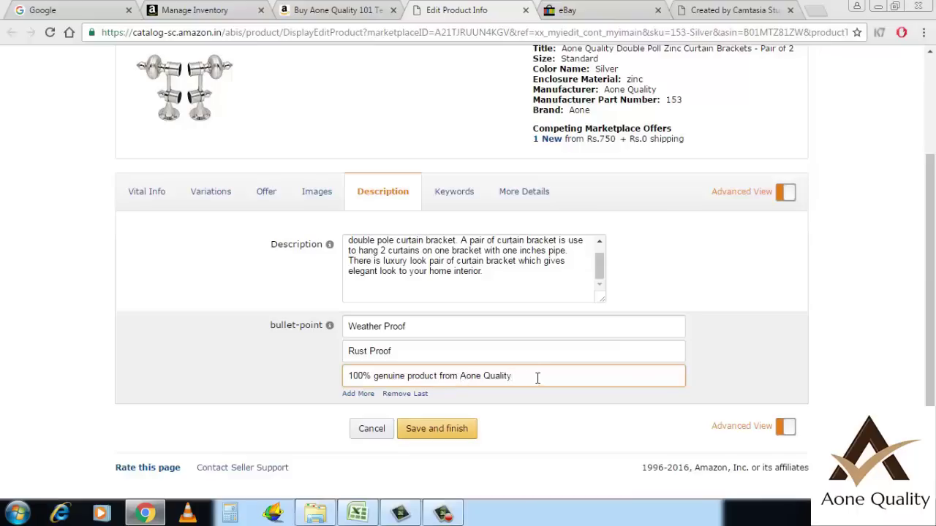
- Add a fourth bullet point with the Teak Gold page's text "The images represent actual product though color of the image and product may slightly differ."
click(357, 394)
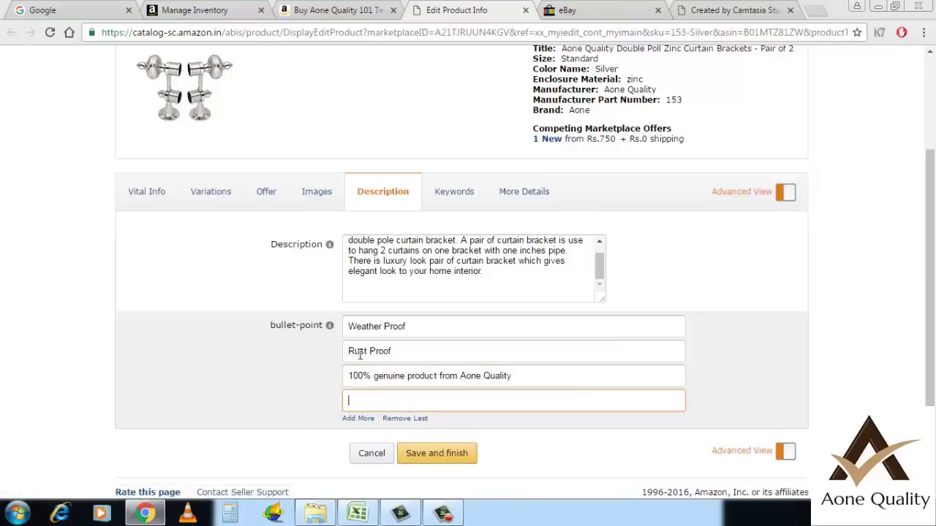
click(337, 11)
scroll(213, 292, down, 3)
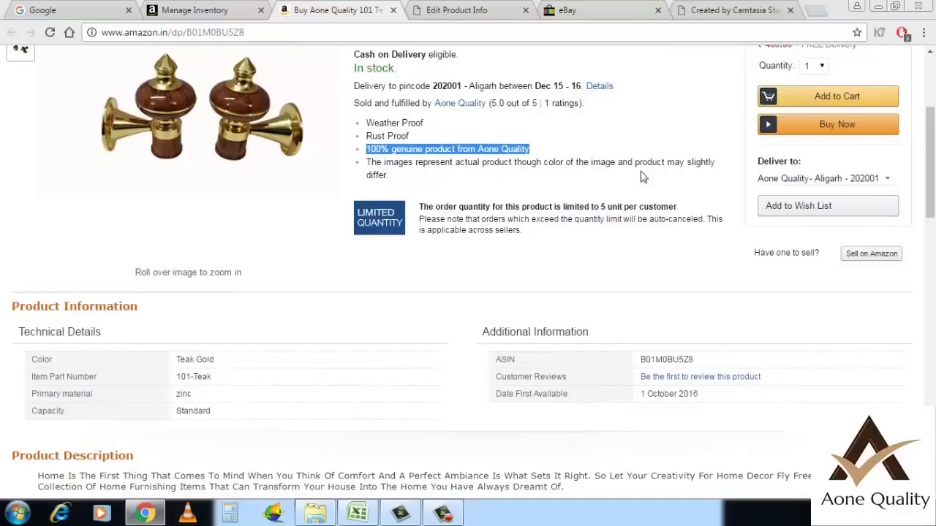
triple_click(372, 166)
right_click(386, 168)
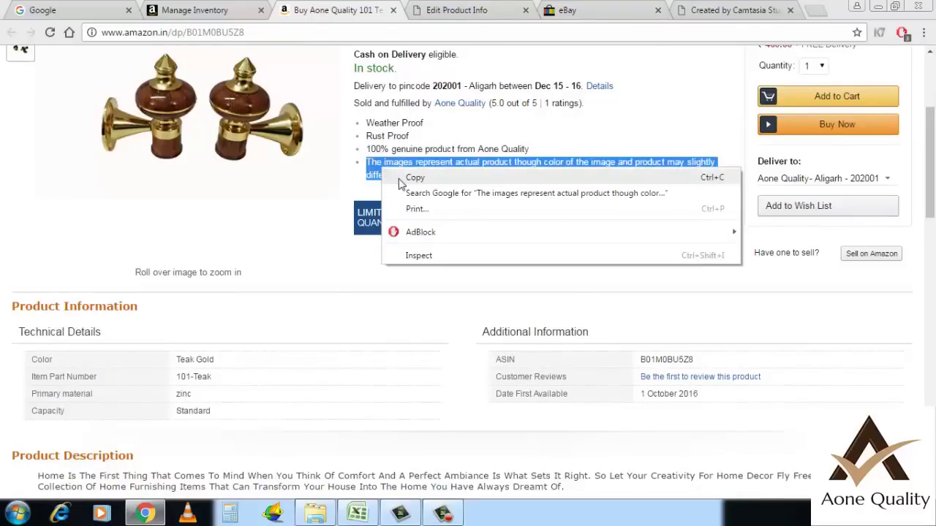
click(407, 178)
scroll(274, 243, up, 2)
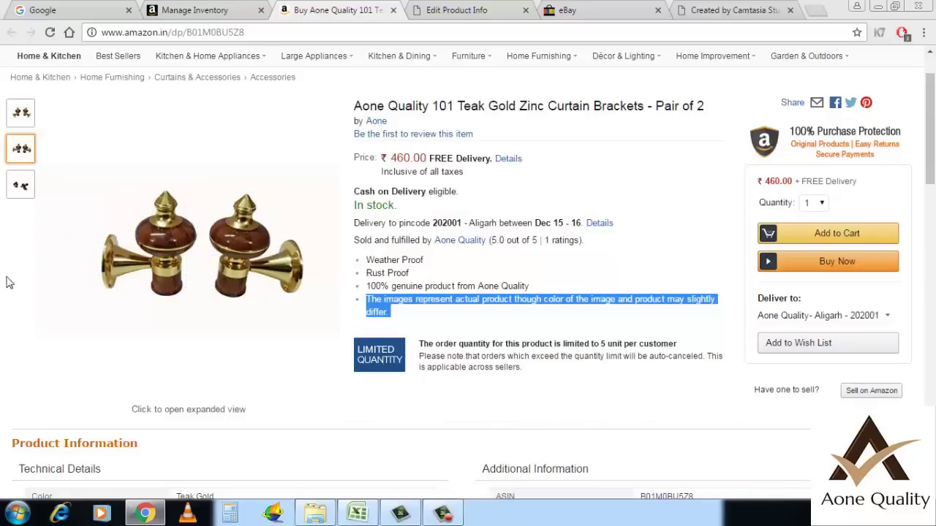
click(468, 12)
right_click(428, 400)
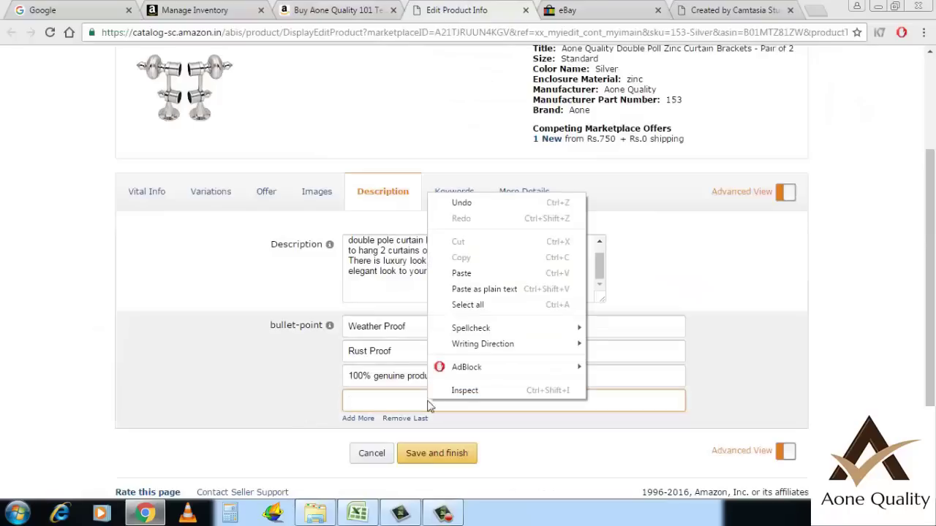
click(460, 276)
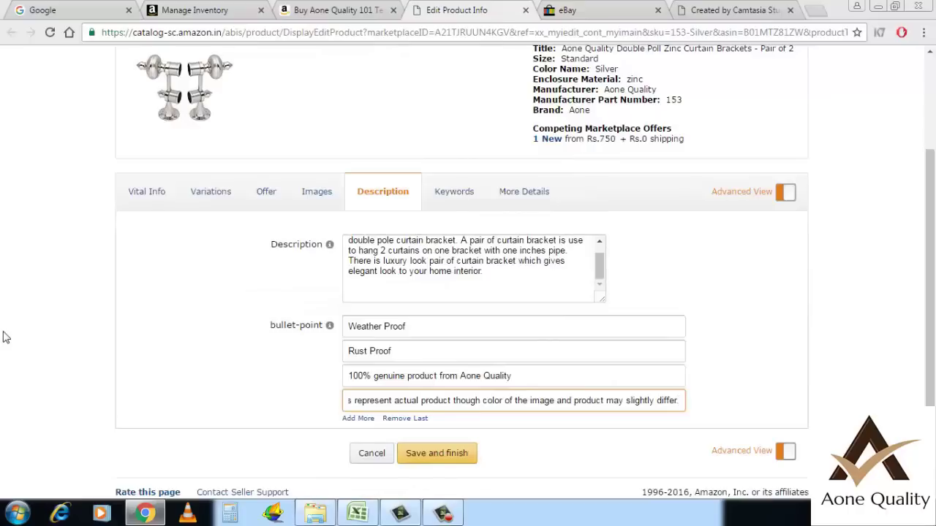
- Reread the bullet point about image and product color differences on the Teak Gold bracket page
scroll(6, 270, down, 1)
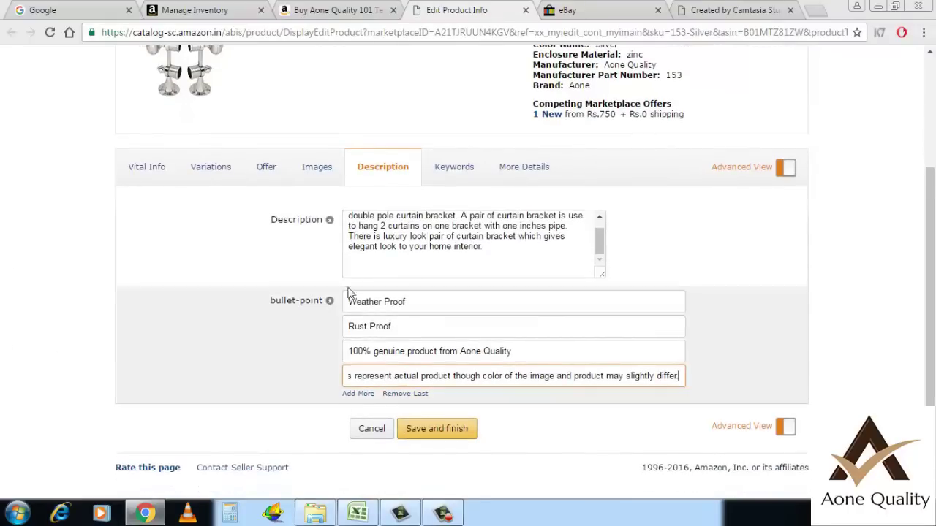
click(342, 6)
click(507, 301)
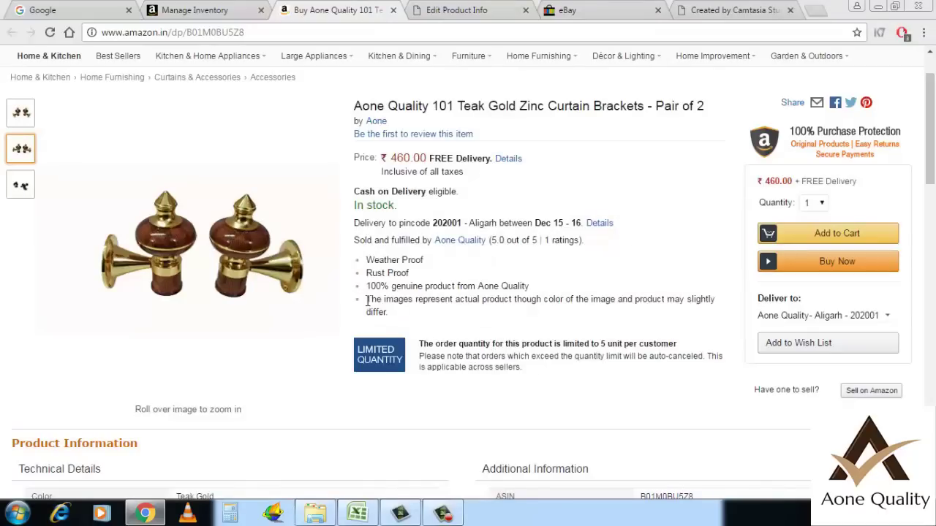
drag(377, 304, 395, 310)
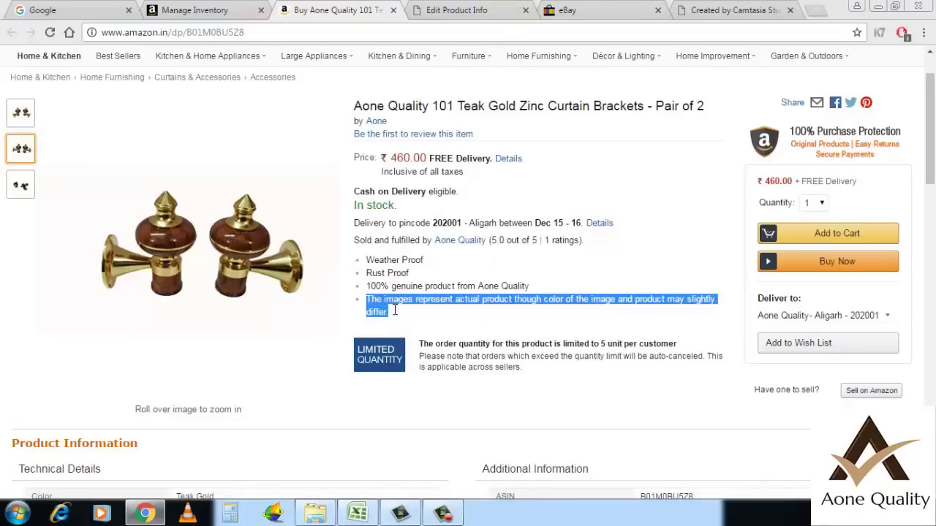
click(472, 302)
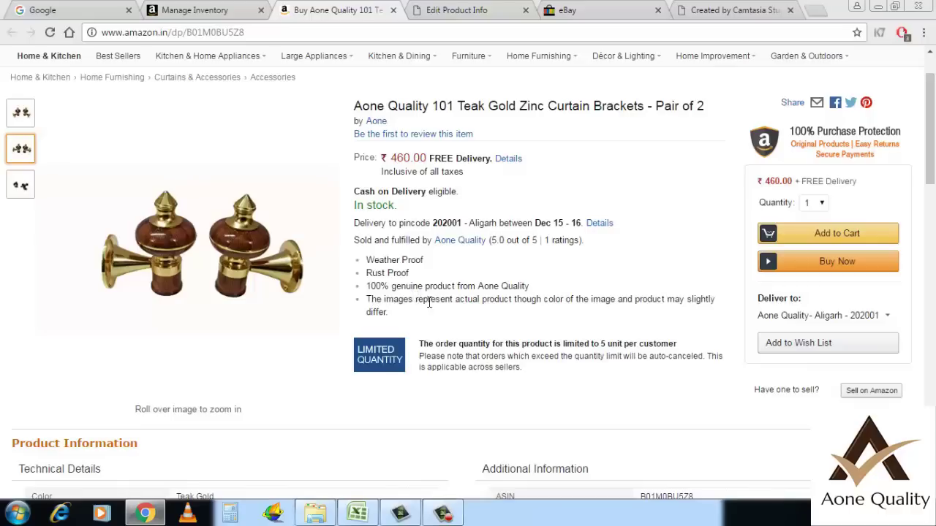
- Return to the 153-Silver listing's edit page and enter "Curtain Bracket" as the first search term in its keywords
mouse_move(208, 220)
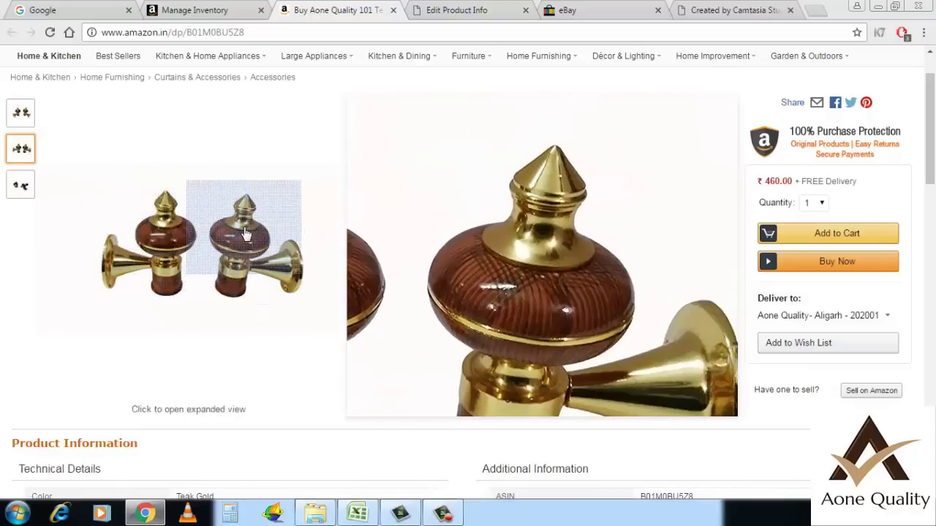
click(488, 6)
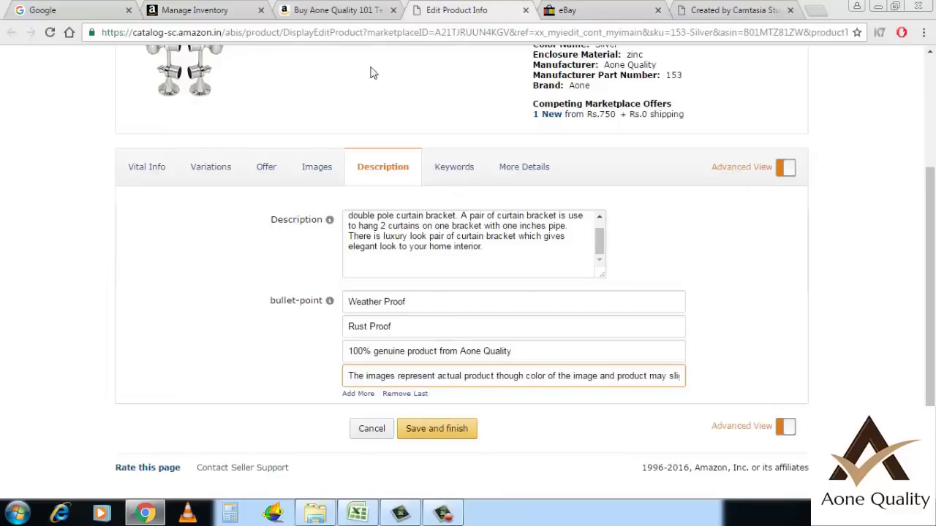
click(439, 180)
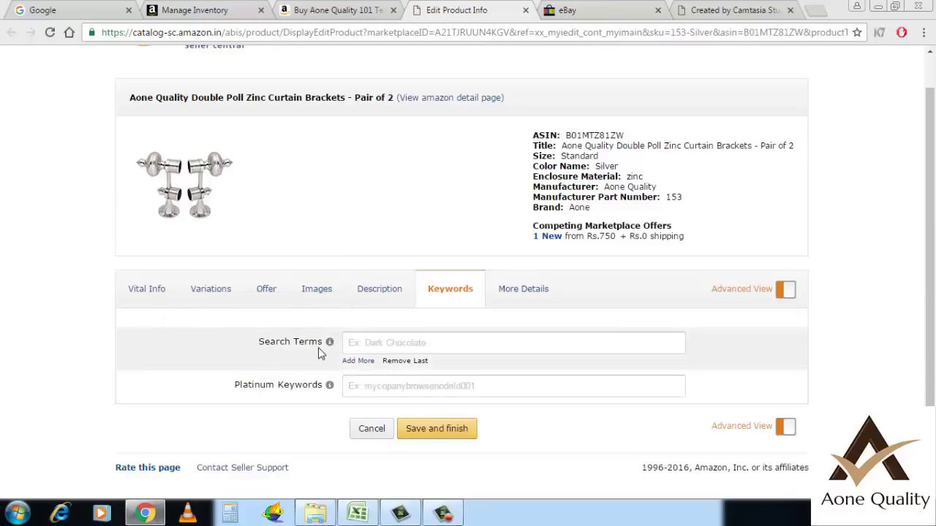
click(384, 350)
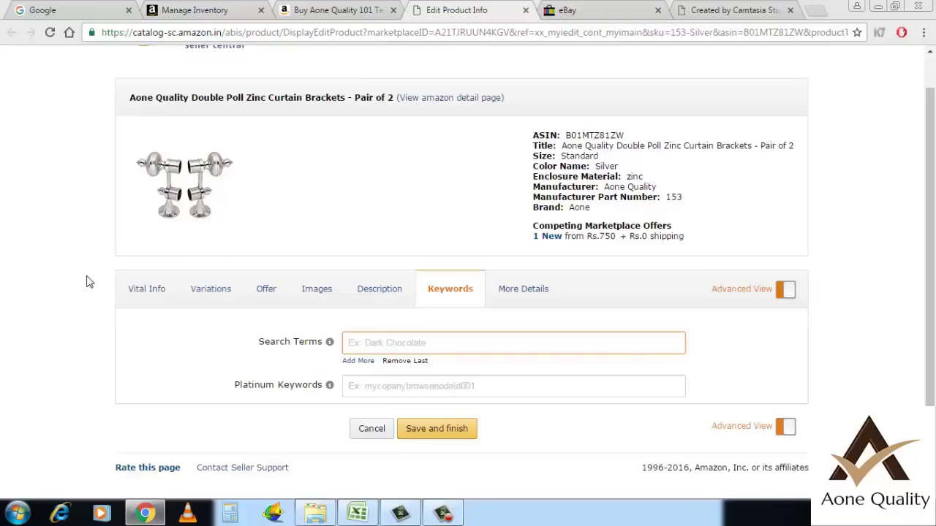
text(Curta)
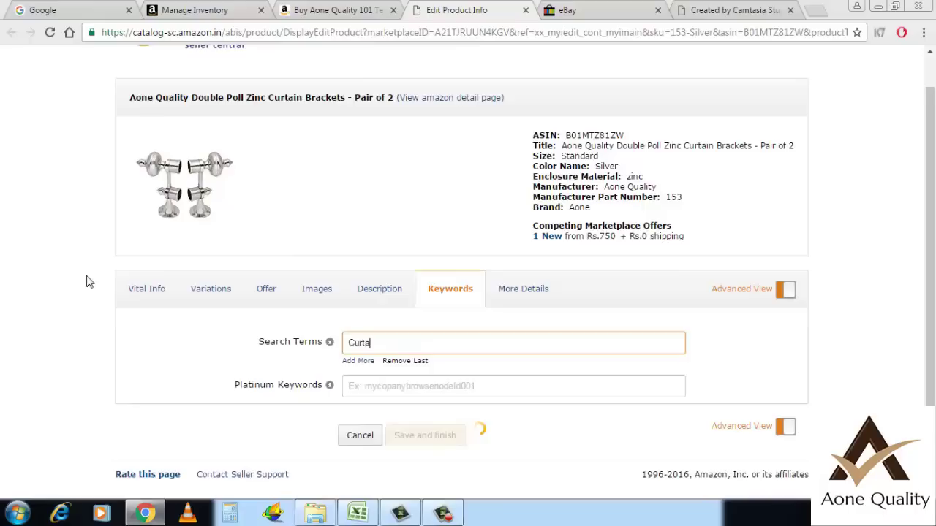
text(in Bracket)
- Add a second search term reading "Double poll curtain bracket" to the listing's keywords
click(358, 361)
click(373, 368)
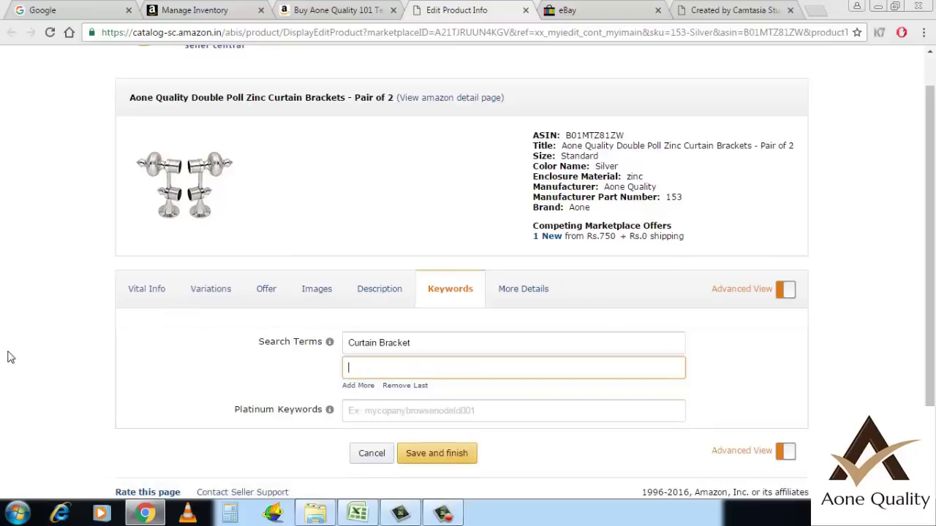
text(Doubl)
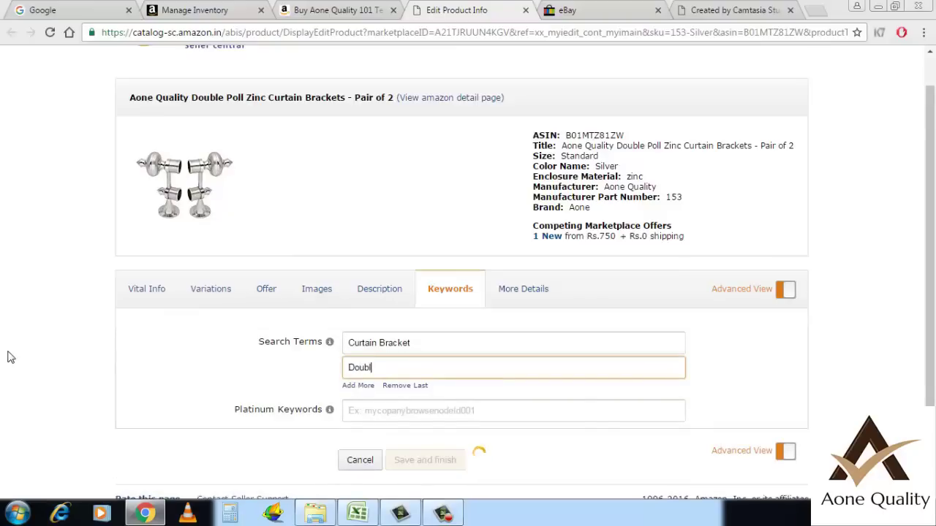
text(e poll curtain bracket)
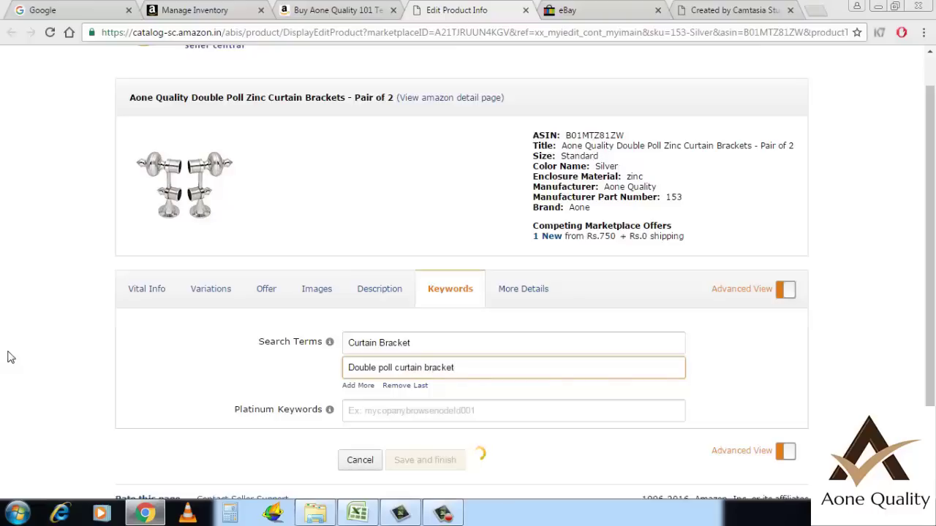
- Add a third search term reading "wall bracket" to the listing's keywords
click(359, 385)
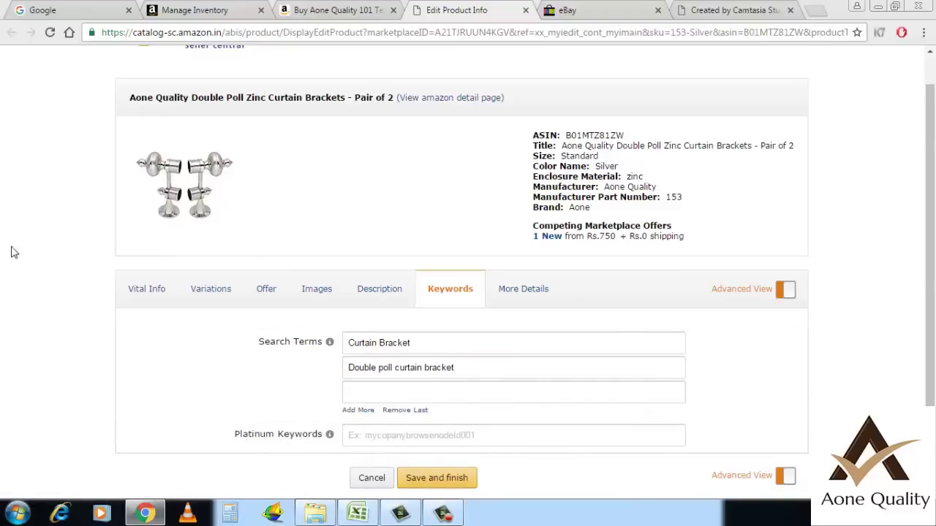
scroll(313, 372, down, 1)
click(365, 344)
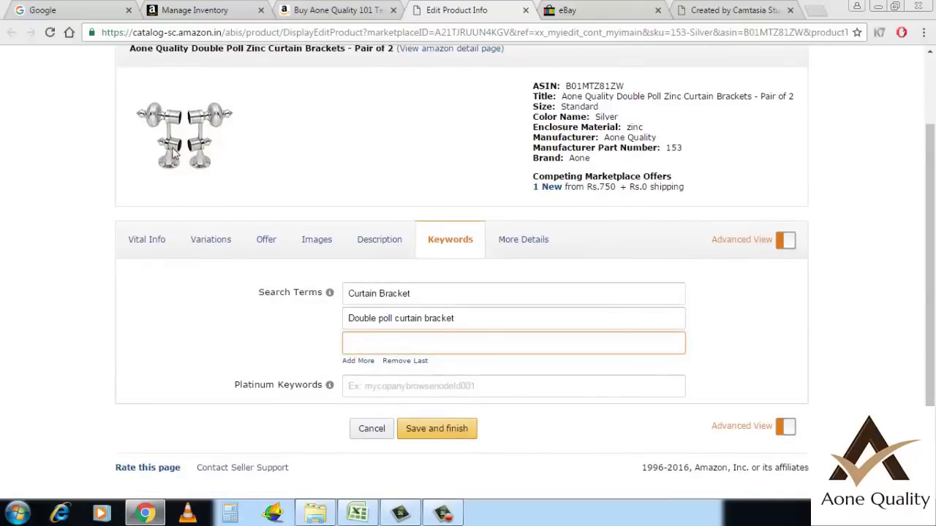
scroll(132, 187, up, 1)
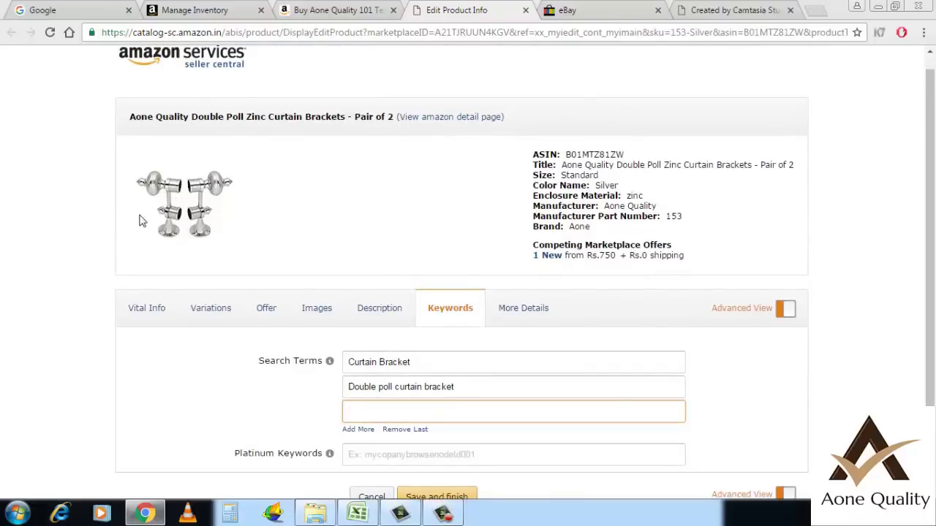
scroll(128, 232, down, 1)
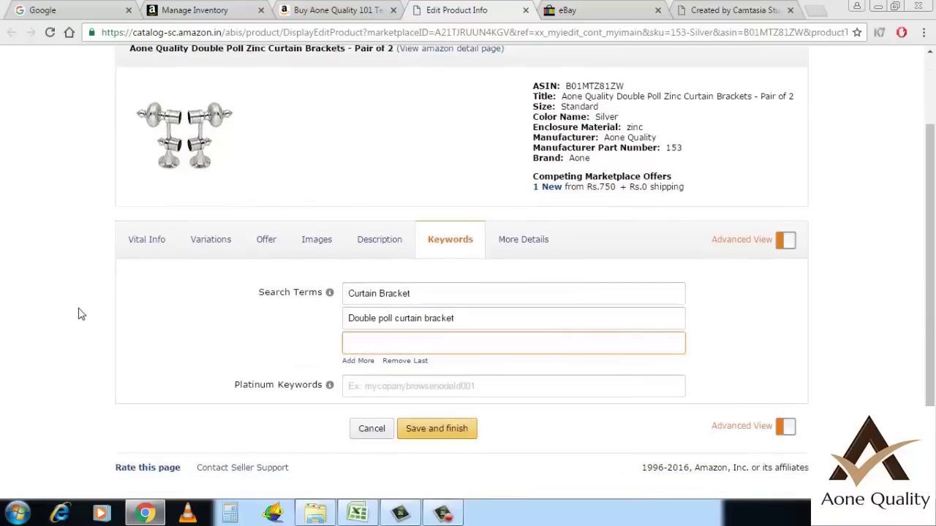
text(wal)
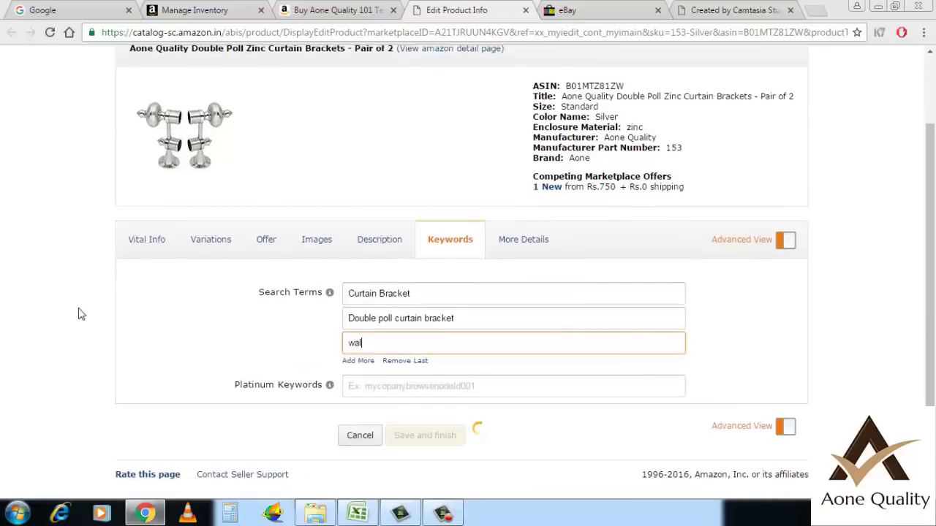
text(l bracket)
- Add a fourth search term reading "door bracket" to the listing's keywords
click(355, 361)
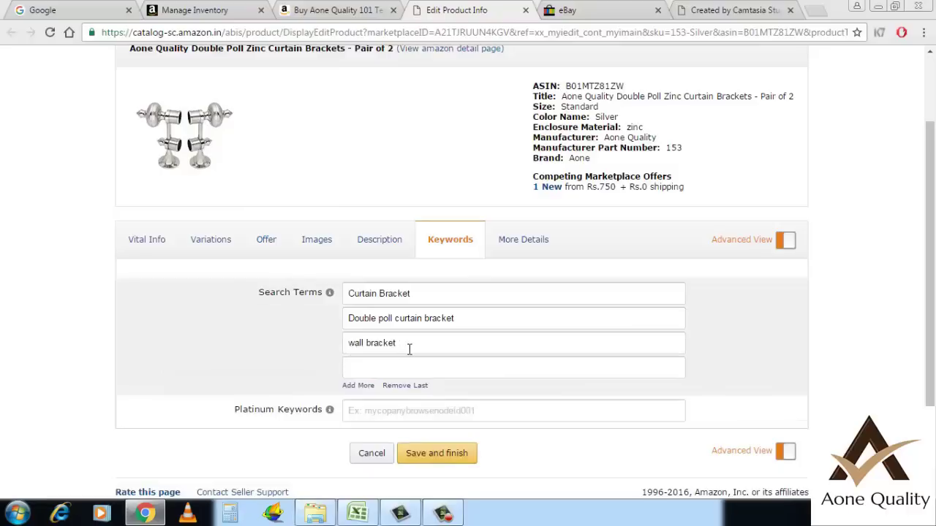
click(411, 347)
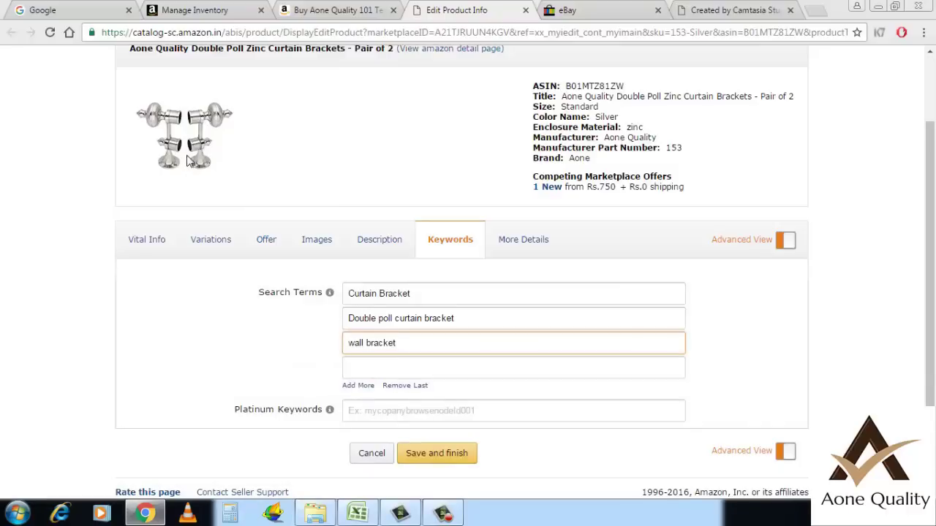
click(376, 368)
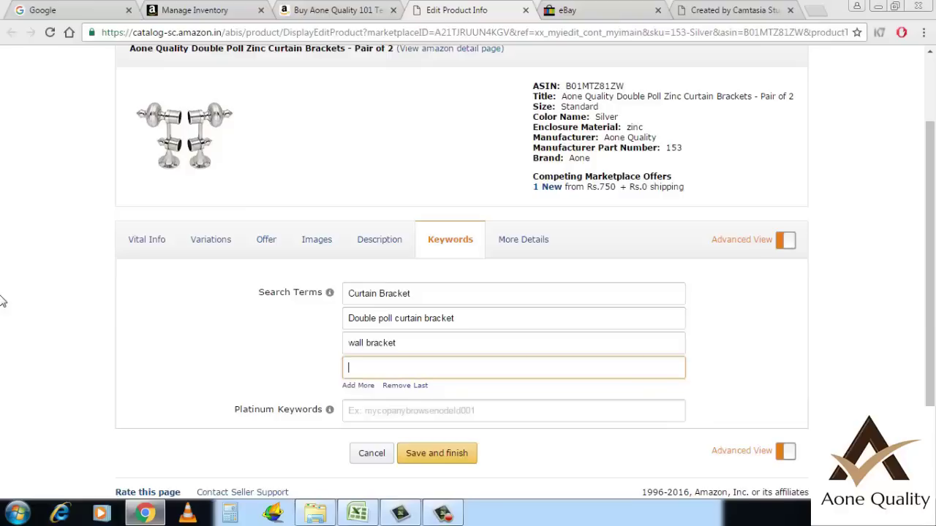
text(d)
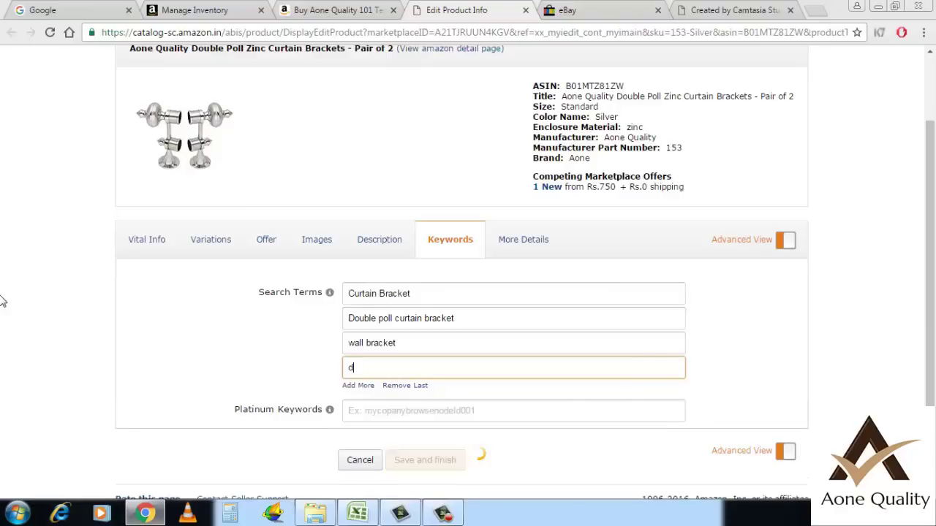
text(oor bracket)
- Add a fifth search term reading "window bracket" to the listing's keywords
click(358, 385)
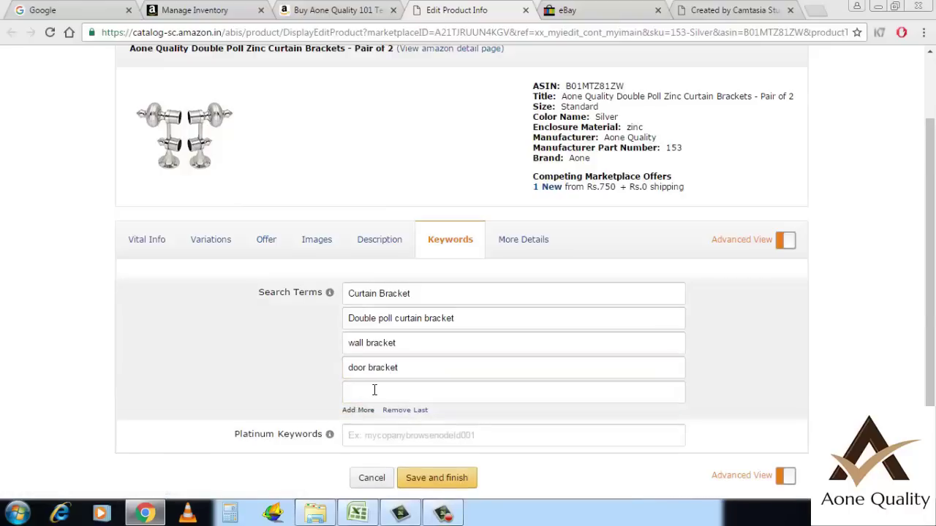
click(374, 391)
text(wi)
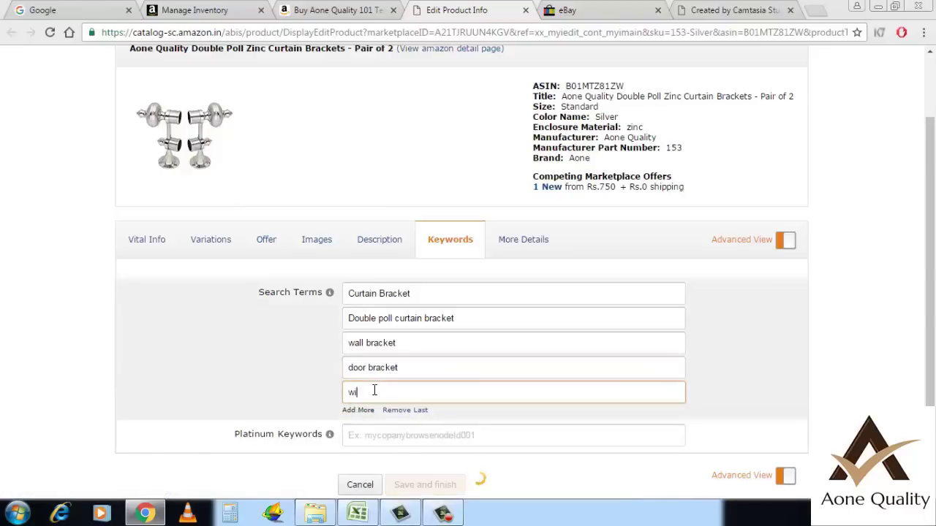
text(ndow bracket)
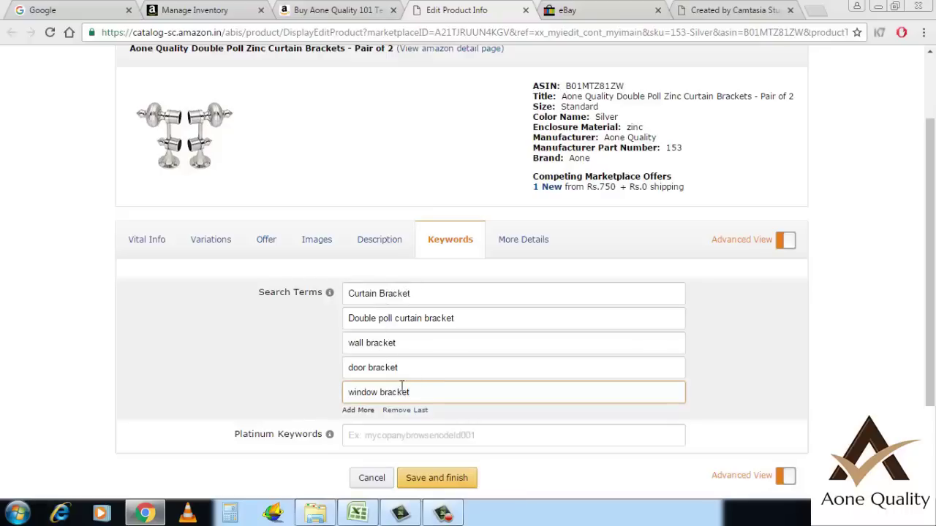
- Save and finish the edits to the 153-Silver listing, and view its row in the inventory
click(22, 322)
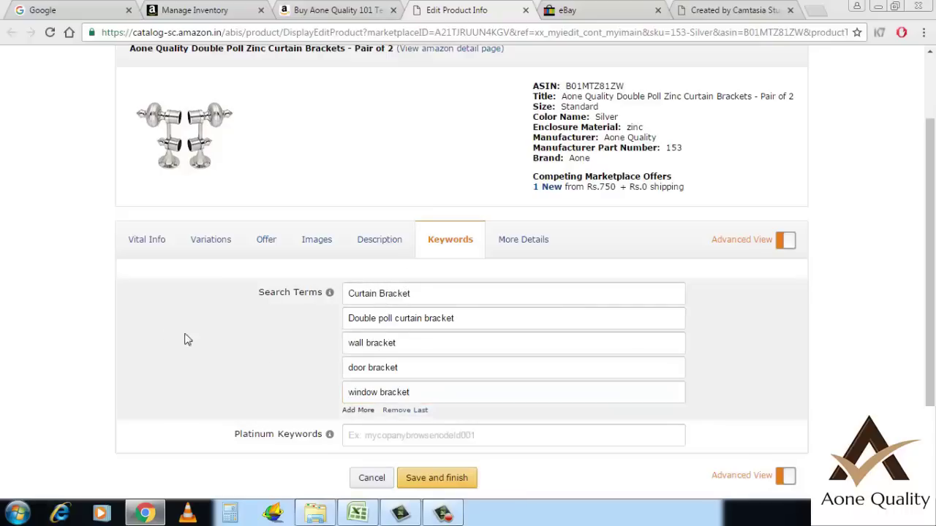
scroll(185, 339, down, 1)
click(437, 435)
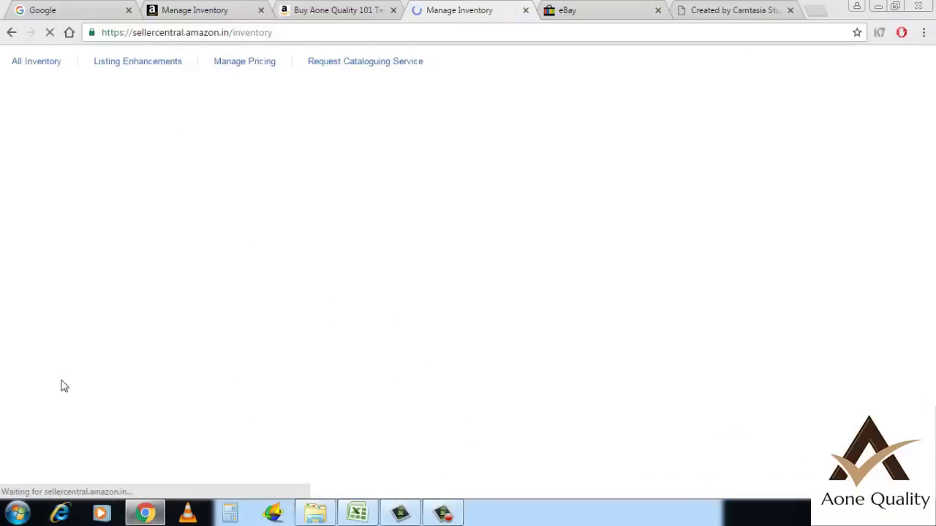
scroll(110, 348, down, 3)
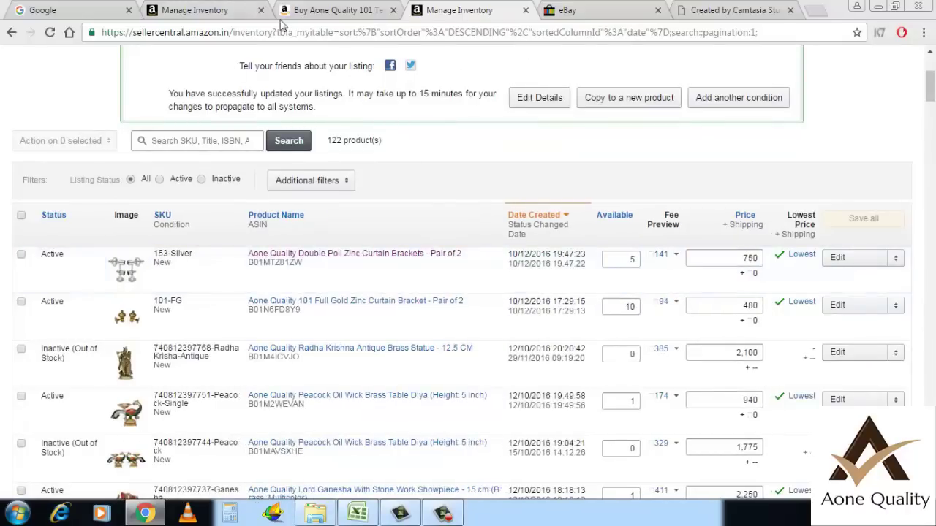
- Close the duplicate inventory page and reload Manage Inventory on the one that was already open
click(524, 10)
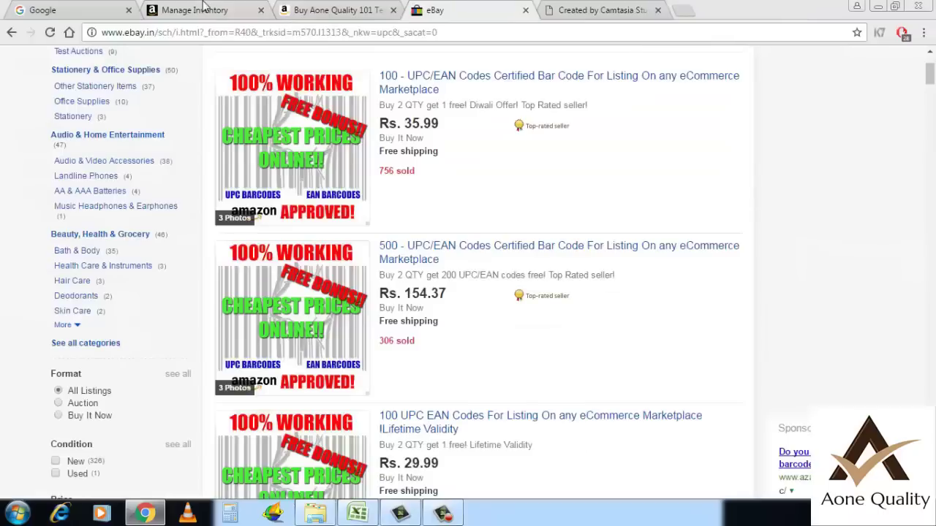
click(194, 10)
scroll(44, 194, up, 10)
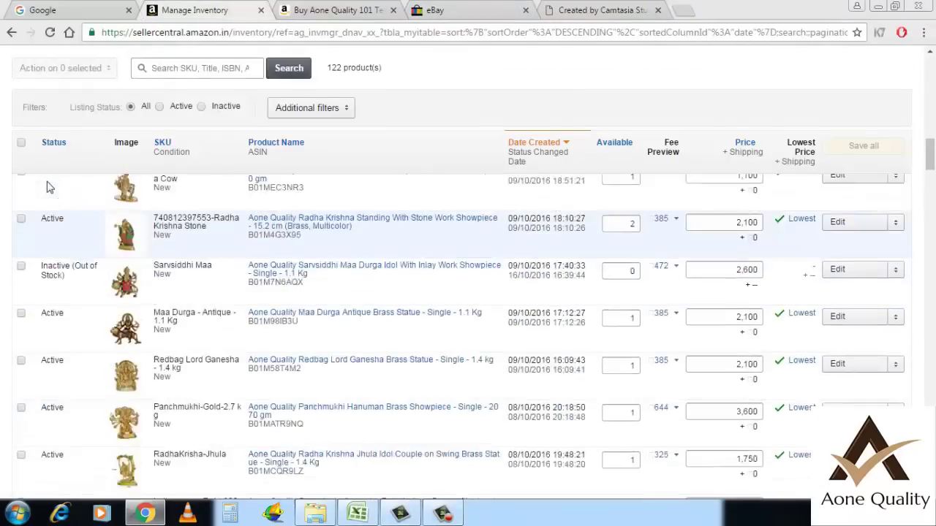
scroll(46, 187, up, 5)
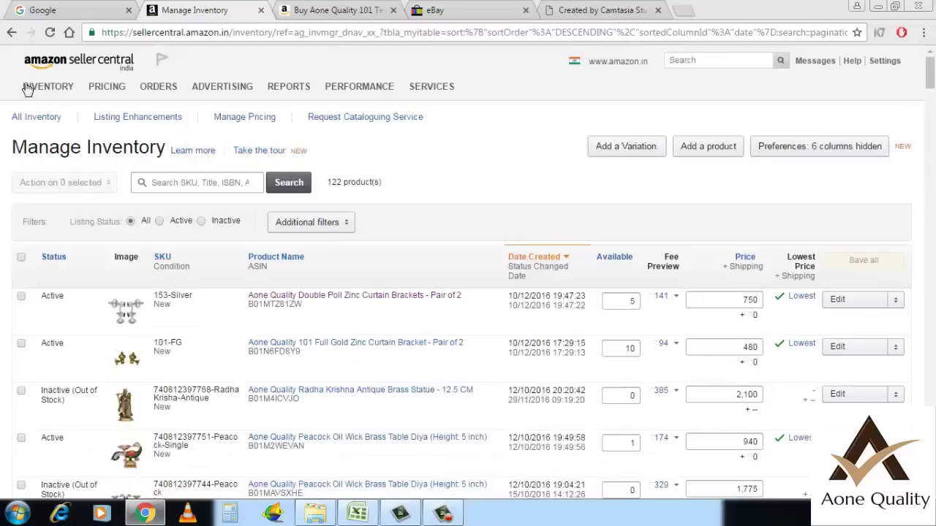
mouse_move(27, 88)
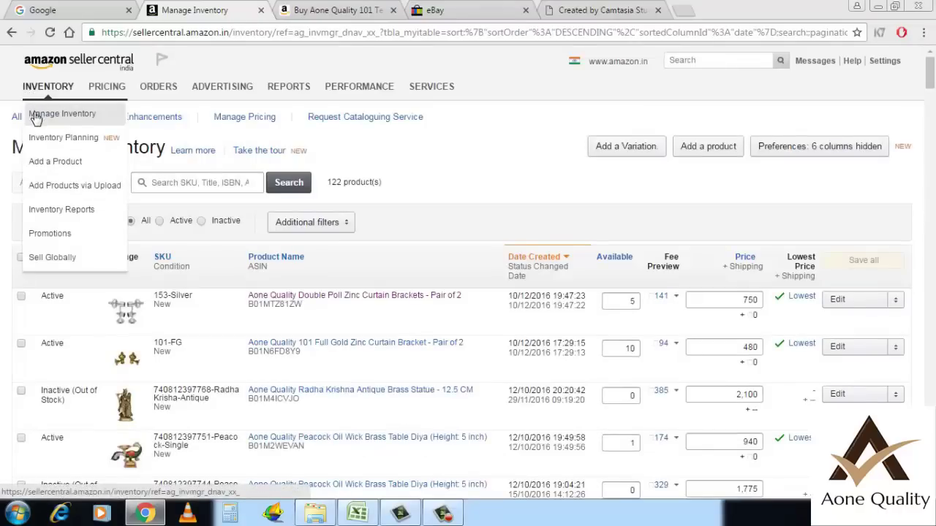
click(34, 117)
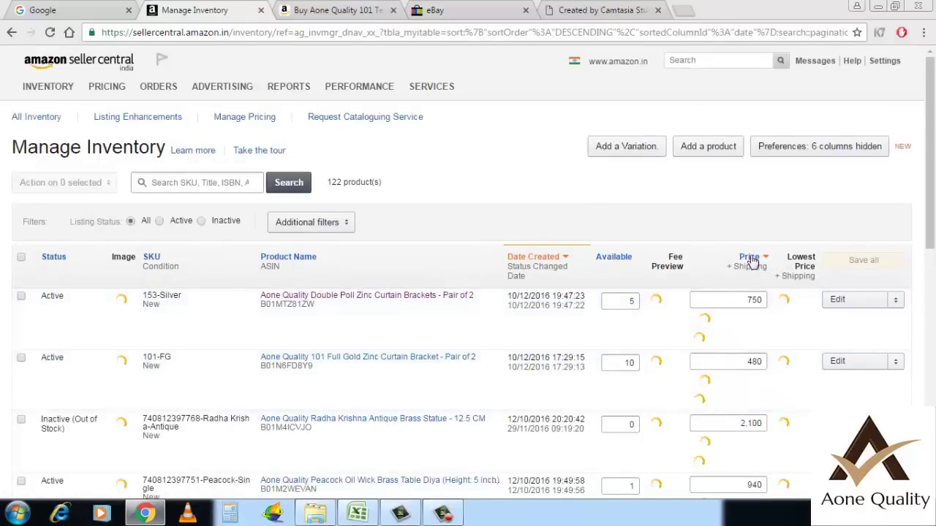
- Examine the fee preview breakdown for the 153-Silver curtain bracket alongside its price
click(763, 300)
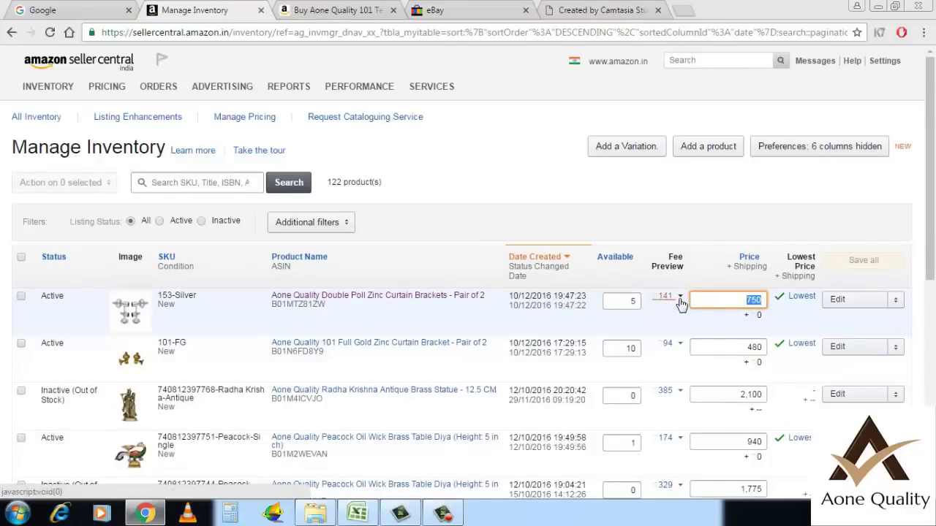
click(680, 301)
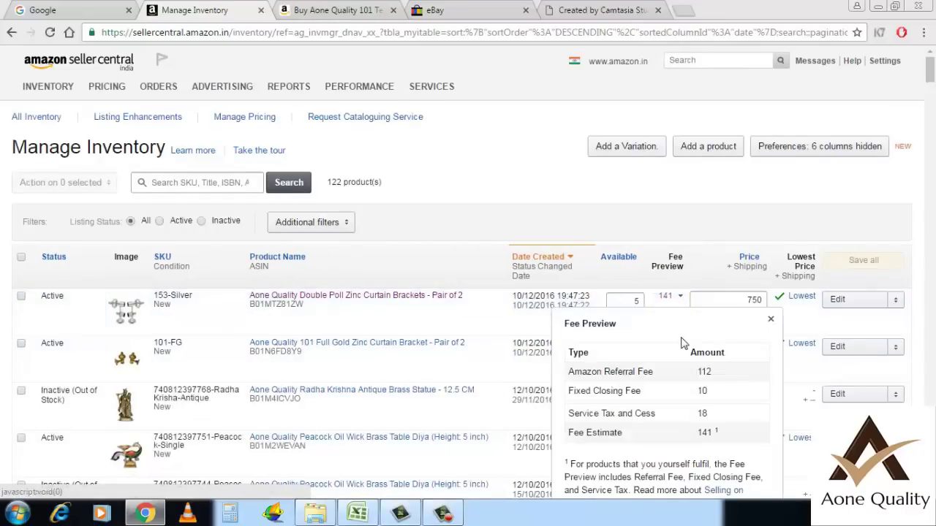
scroll(671, 387, down, 2)
click(671, 387)
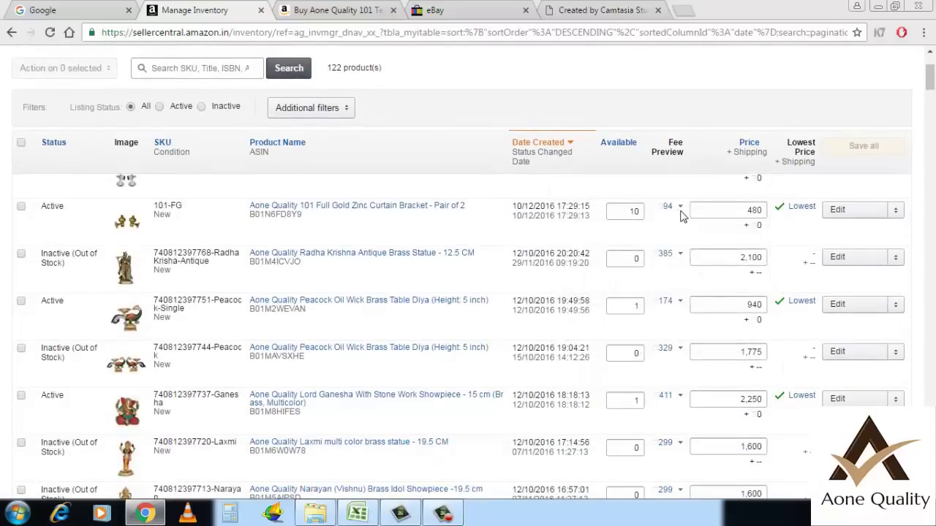
scroll(683, 284, up, 3)
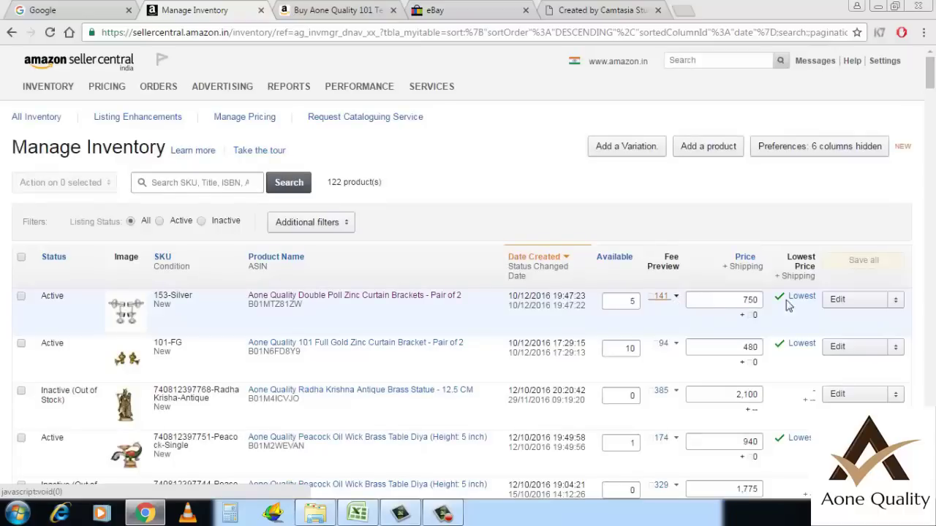
click(743, 300)
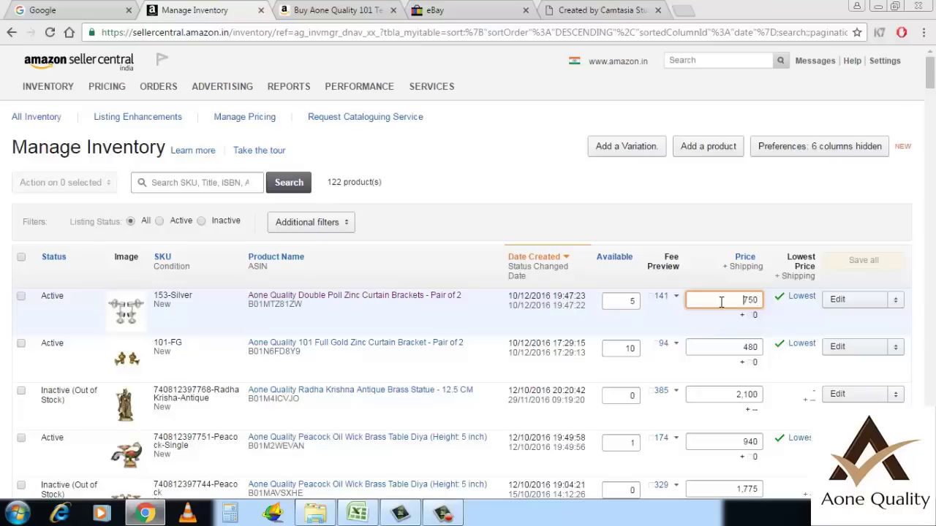
click(715, 326)
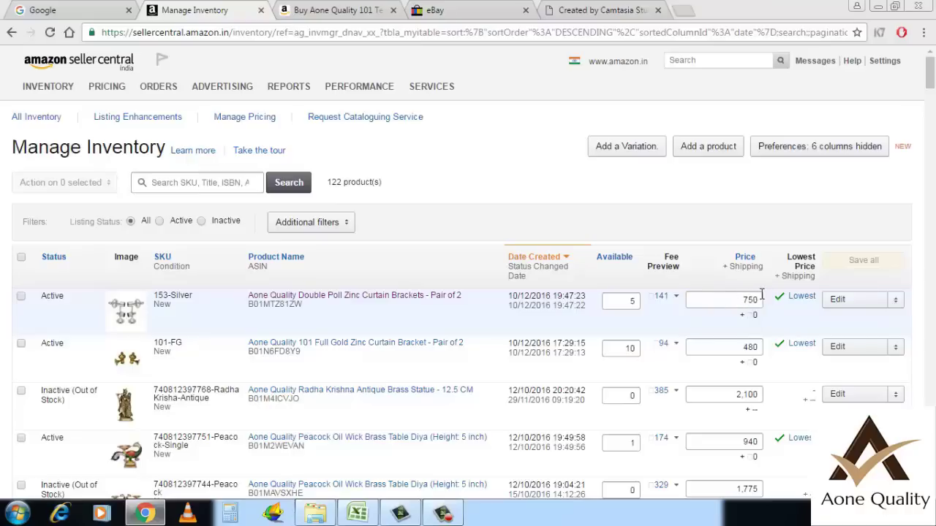
click(695, 62)
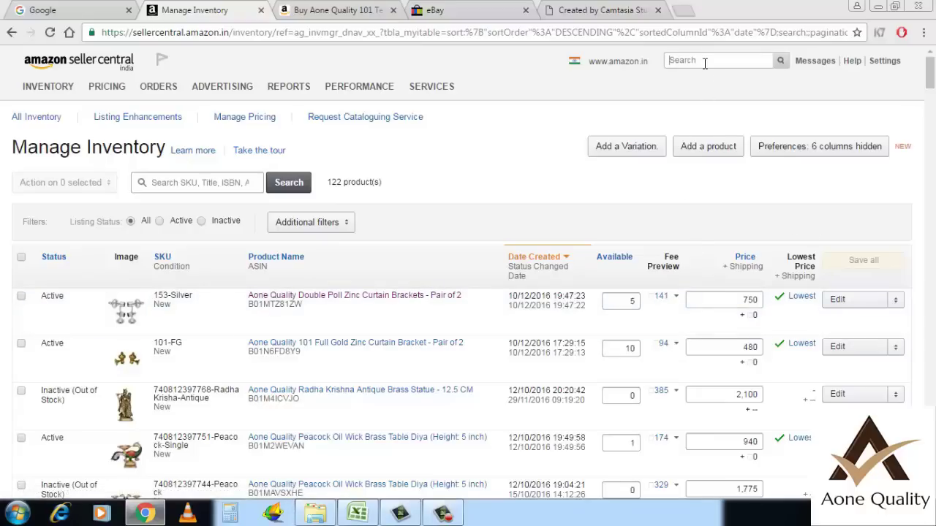
- Search the seller help for "easy ship fees" and open the Amazon Easy Ship Fees article
text(eas)
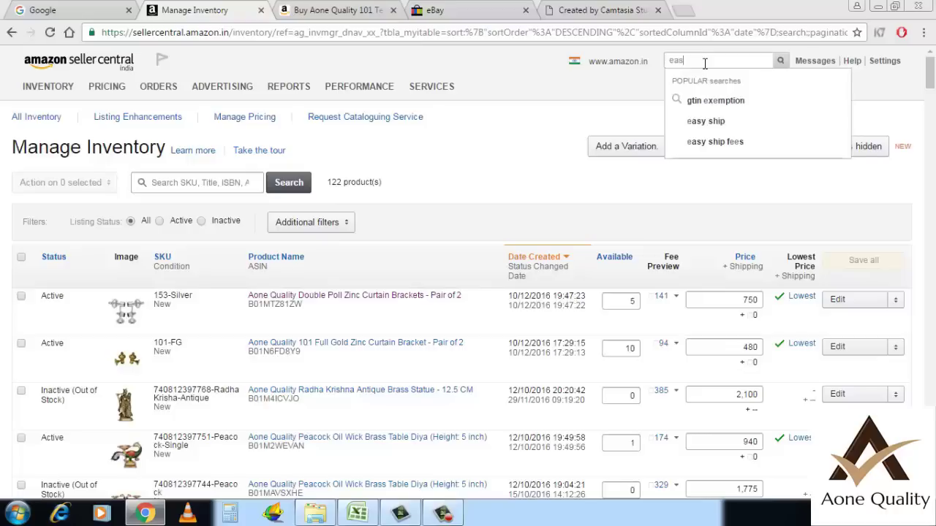
text(y)
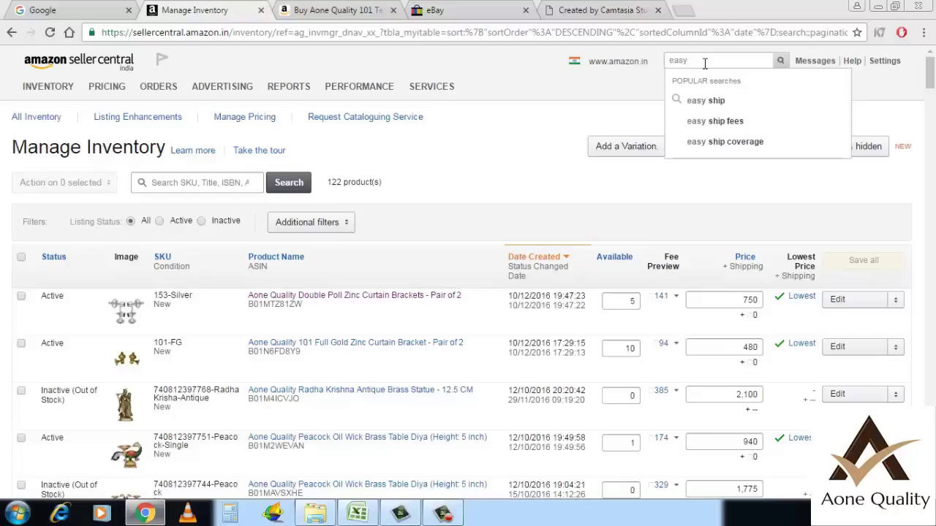
click(721, 122)
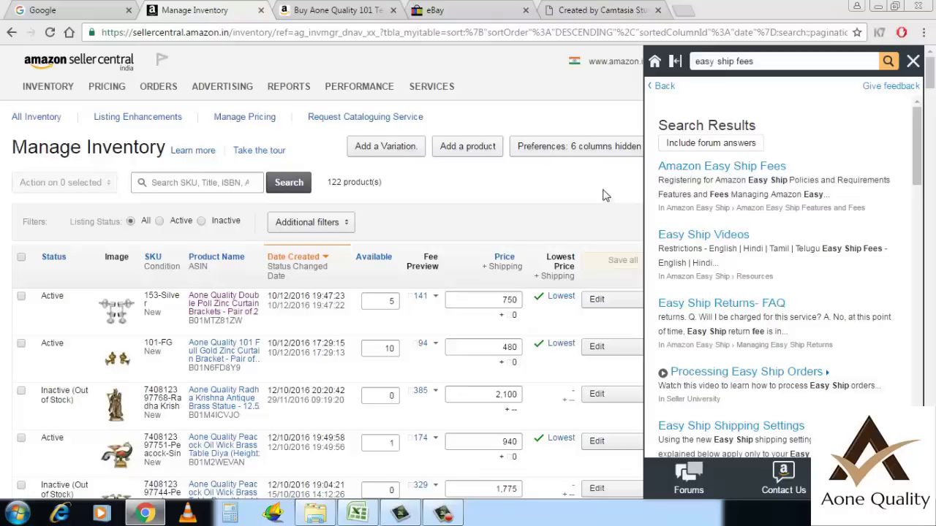
click(707, 169)
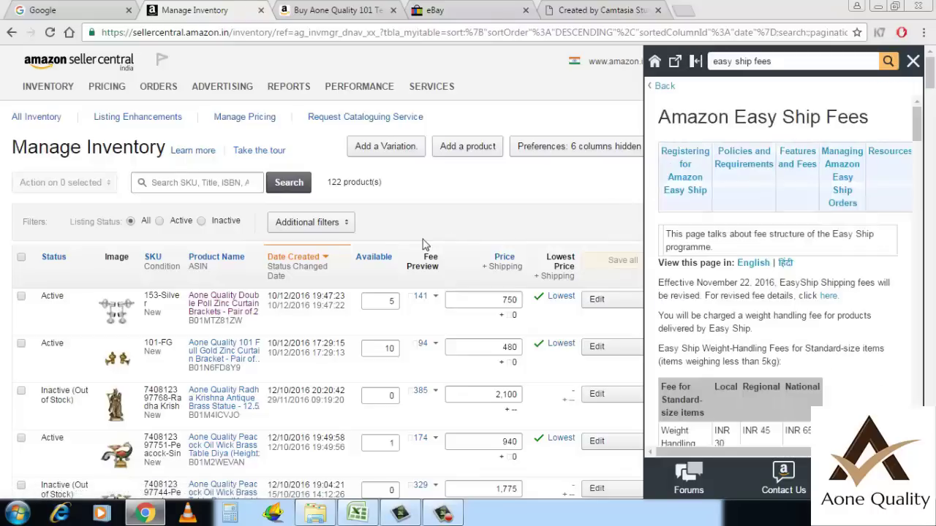
- Examine the Easy Ship weight-handling fees for standard-size, oversize, and heavy and bulky items, and close the help article
scroll(810, 252, down, 2)
scroll(810, 252, down, 3)
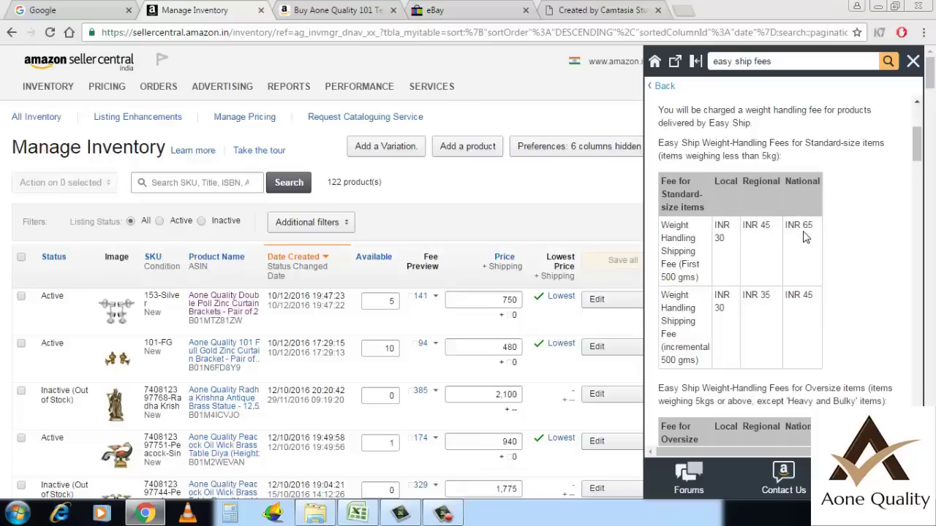
scroll(805, 236, down, 1)
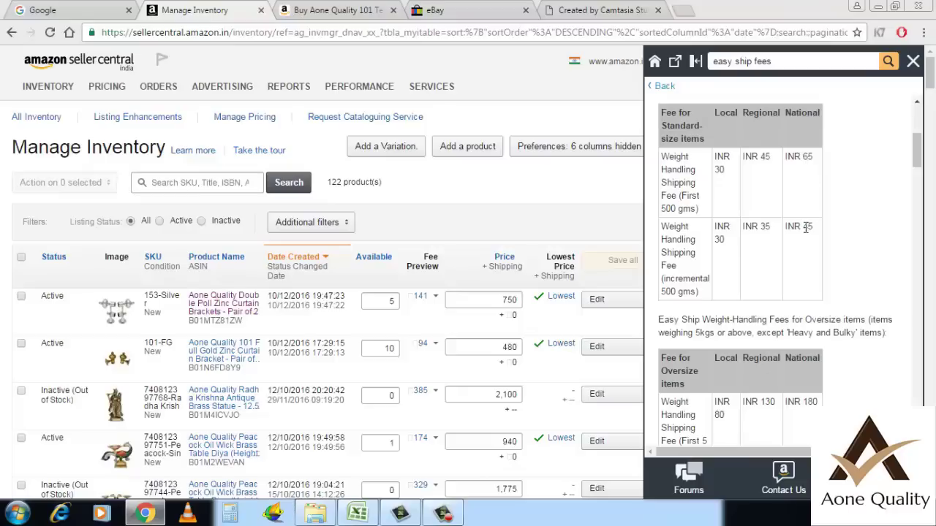
scroll(848, 226, down, 4)
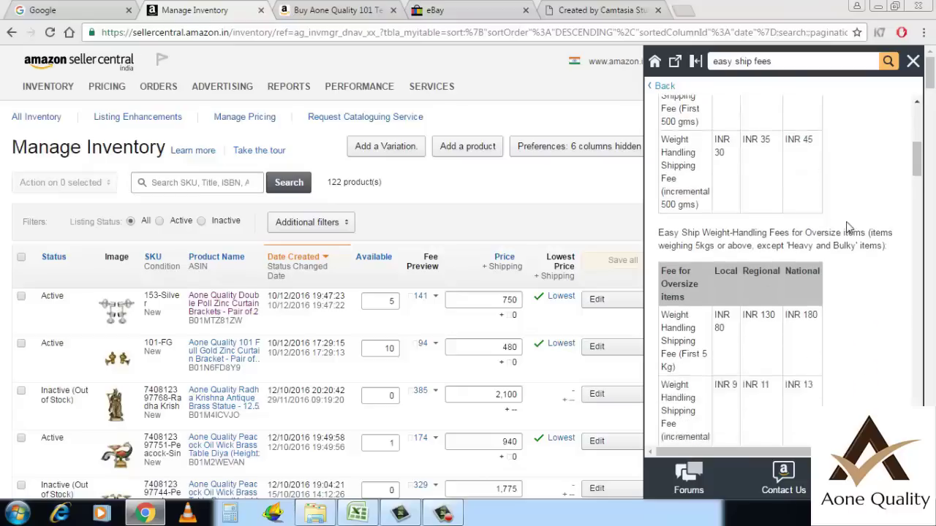
scroll(847, 224, up, 3)
scroll(848, 225, up, 1)
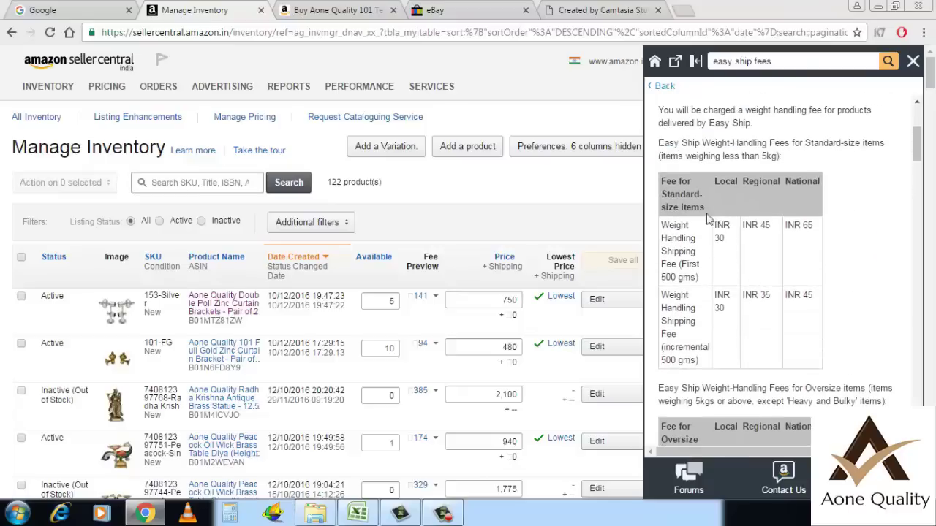
scroll(695, 267, down, 4)
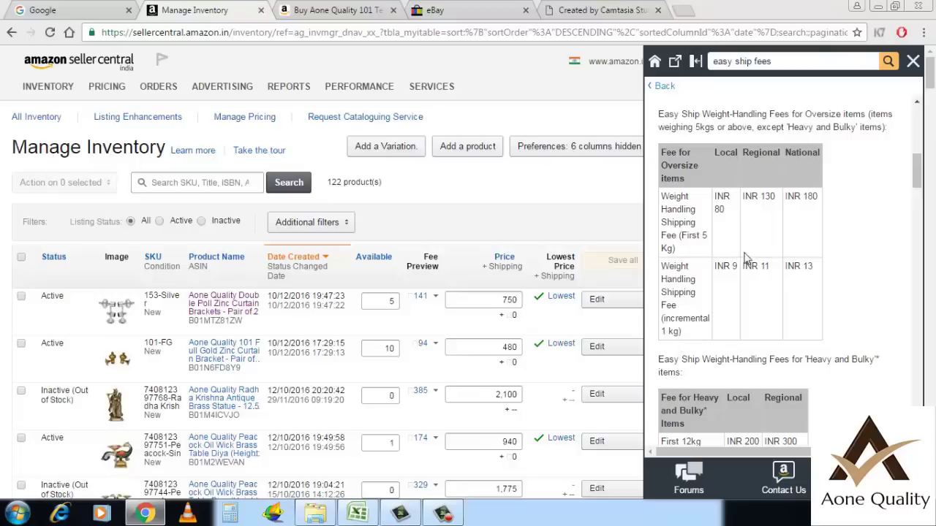
scroll(799, 245, down, 4)
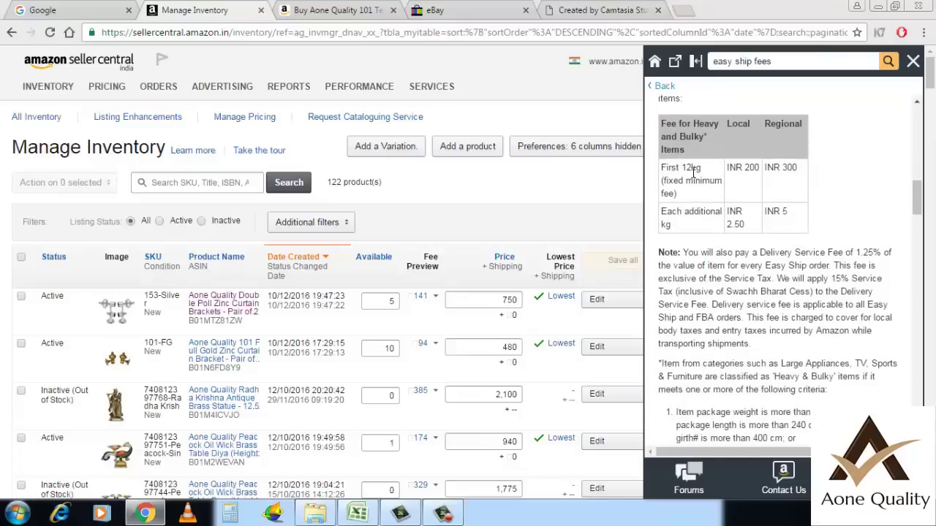
scroll(781, 282, up, 5)
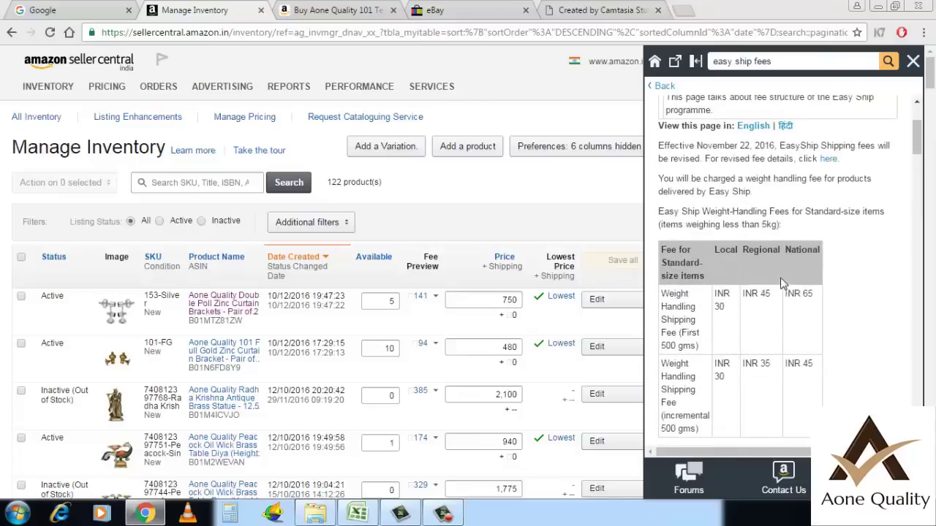
scroll(781, 282, up, 2)
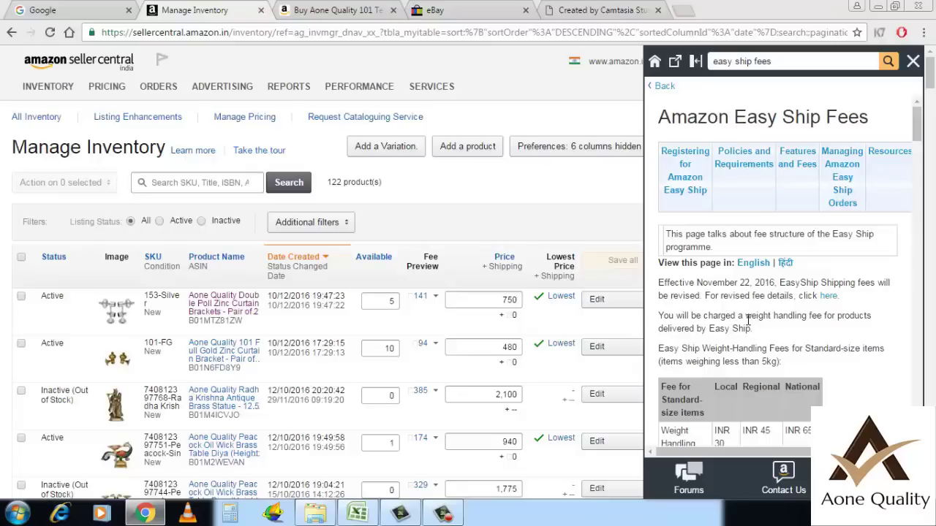
click(914, 61)
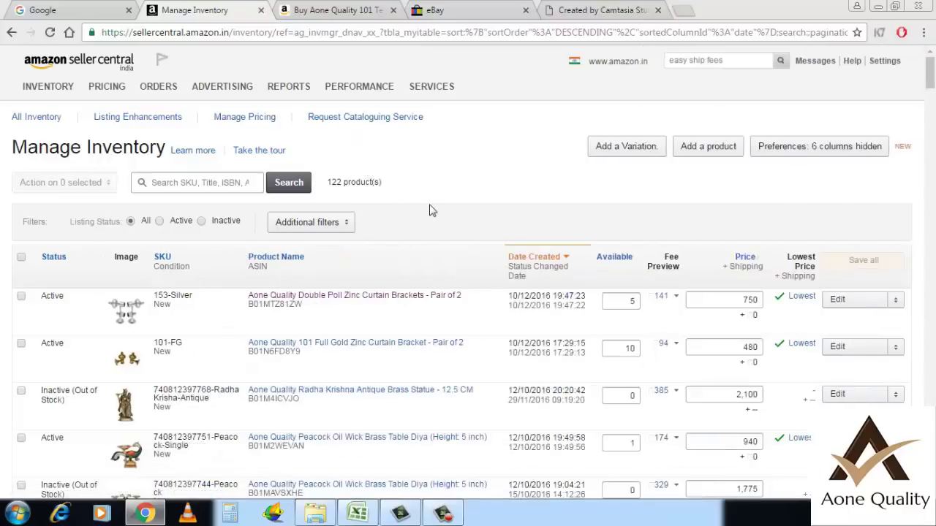